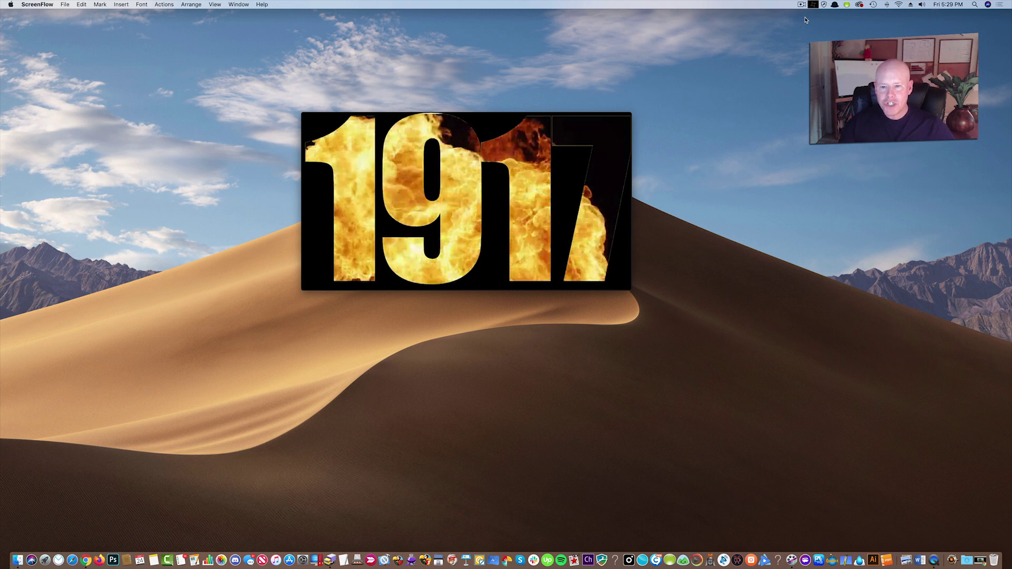
# Play explosion.mp4 in QuickTime Player, showing the fire-filled 1917 numerals on black.
pyautogui.moveTo(477, 124)
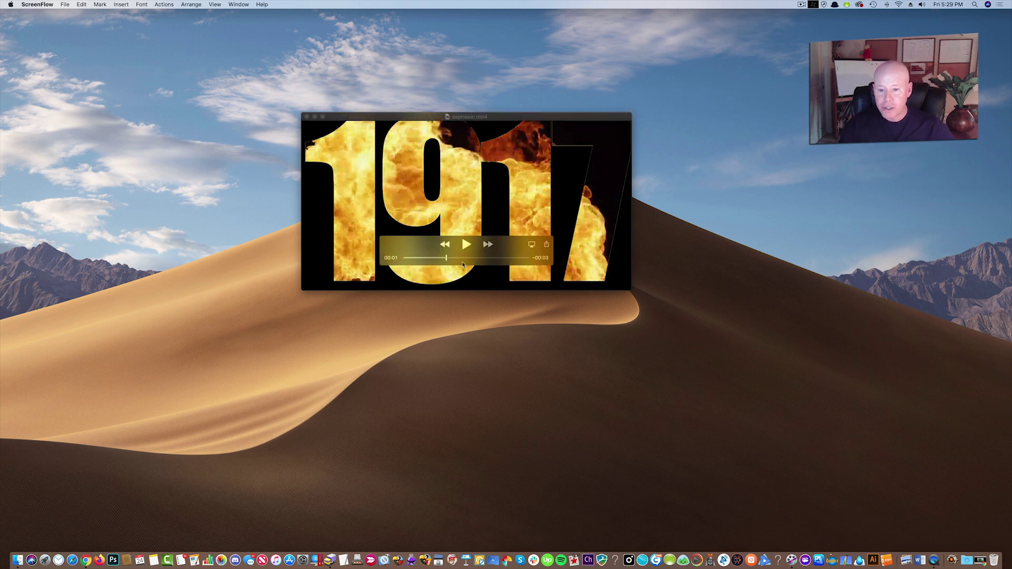
pyautogui.click(464, 244)
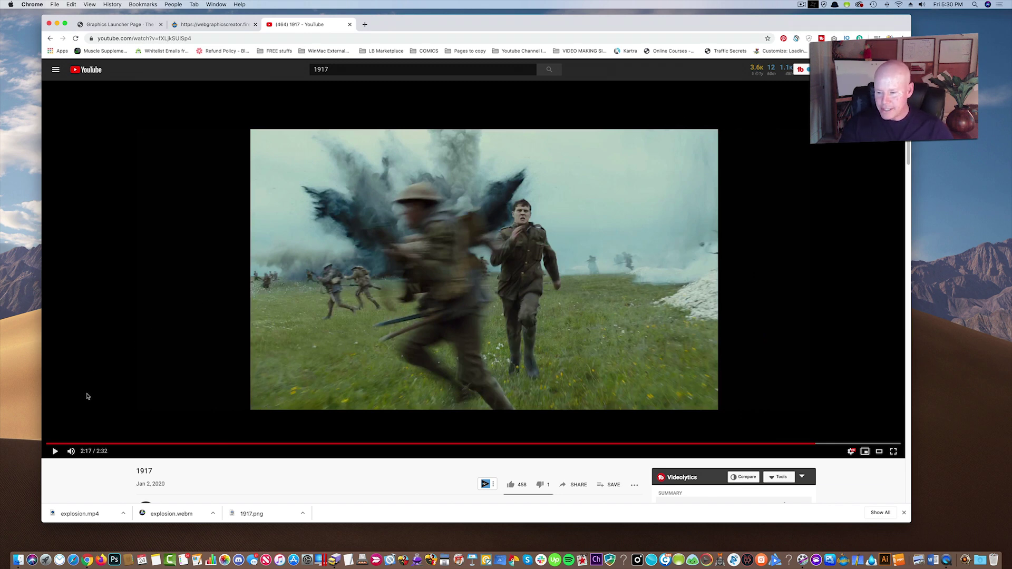
# Resume the YouTube 1917 trailer from 2:17 through its explosion and title reveal.
pyautogui.click(55, 452)
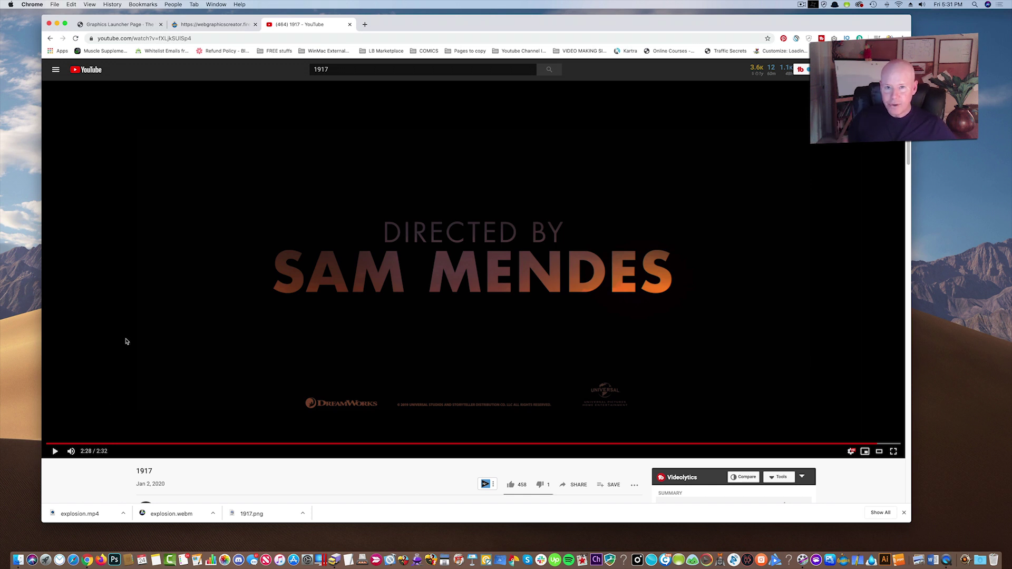
# Start a new blank design in The Graphics Creator.
pyautogui.click(213, 24)
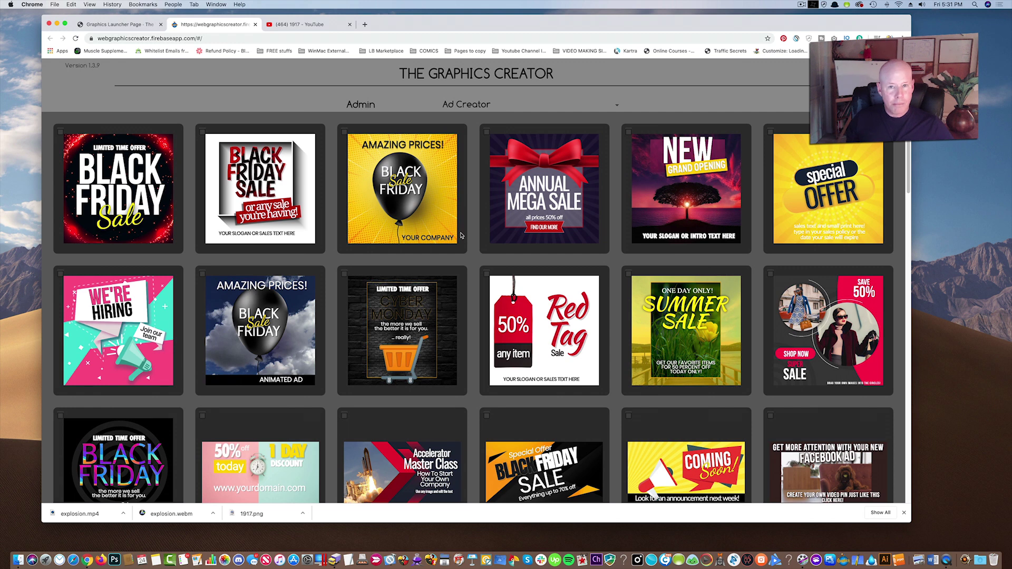
pyautogui.click(370, 107)
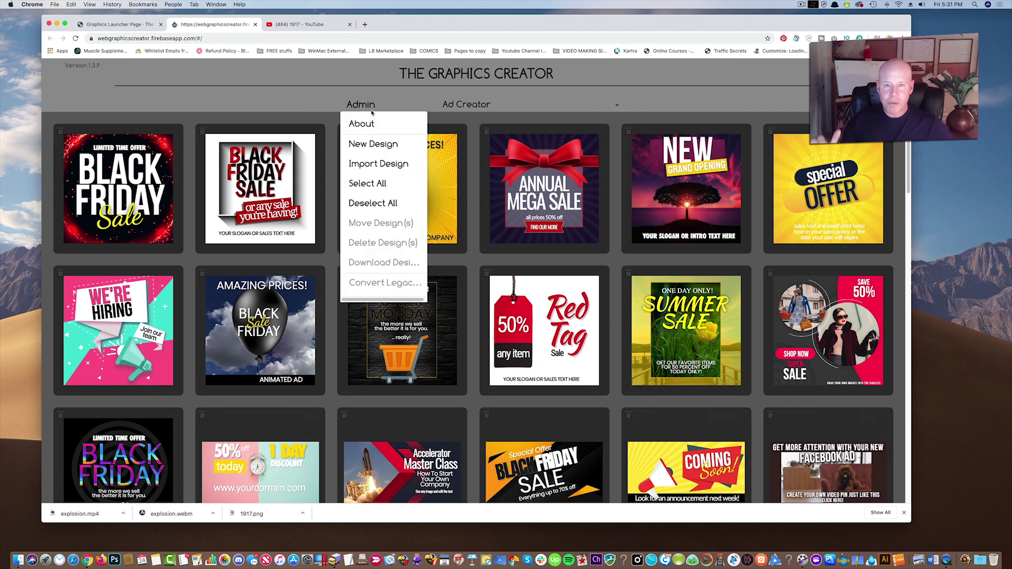
pyautogui.click(376, 147)
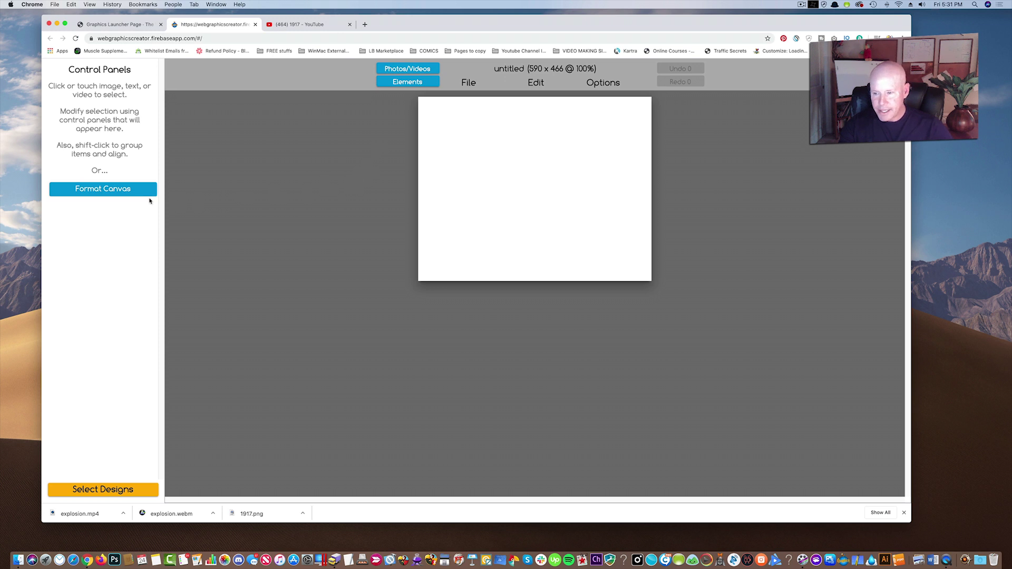
# Resize the canvas from 590 x 466 to 1161 by 641.
pyautogui.click(124, 193)
pyautogui.click(61, 172)
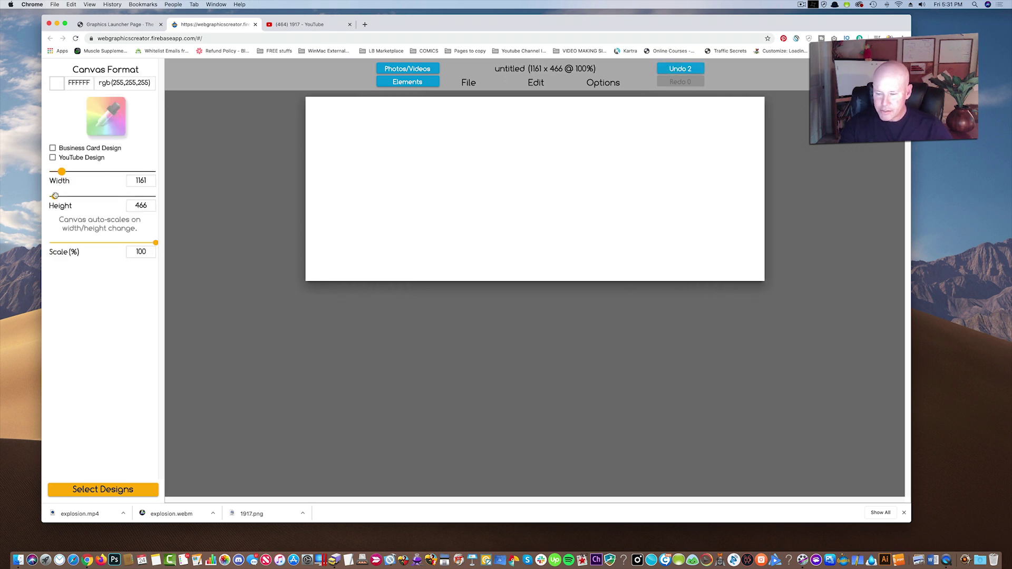
pyautogui.moveTo(55, 196); pyautogui.dragTo(56, 197)
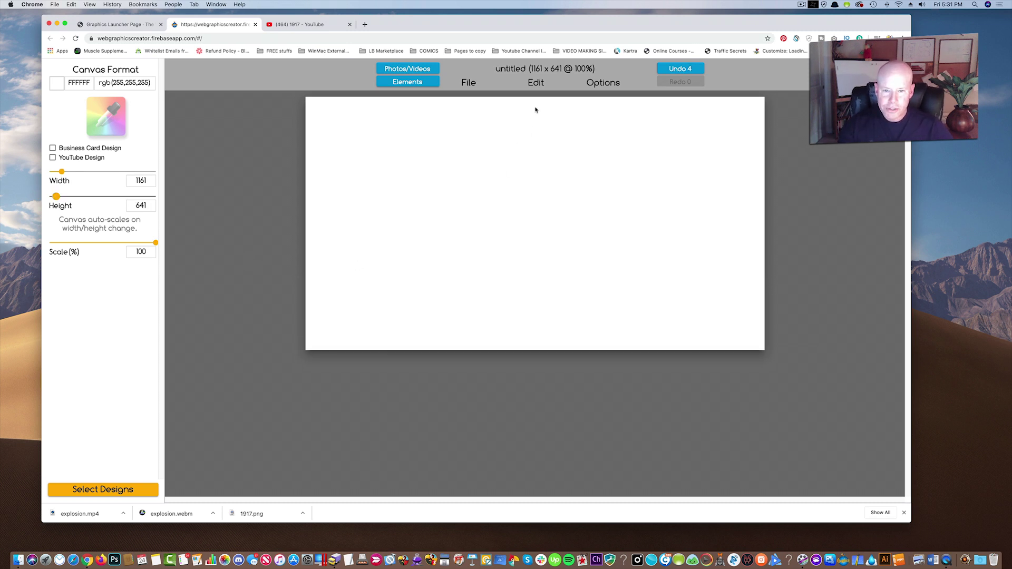
# Add a new text object and change its wording to 1917.
pyautogui.click(536, 83)
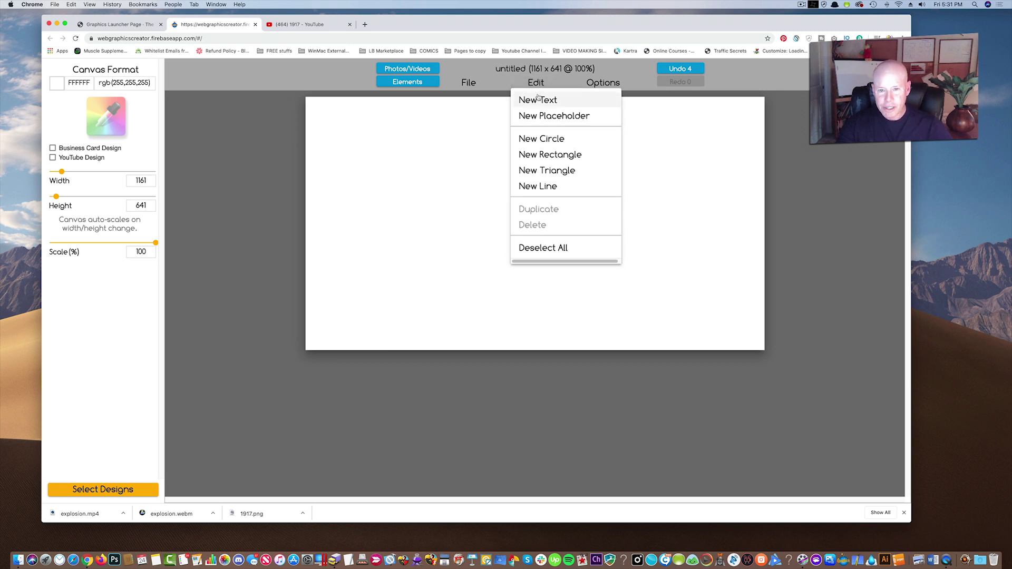
pyautogui.click(538, 100)
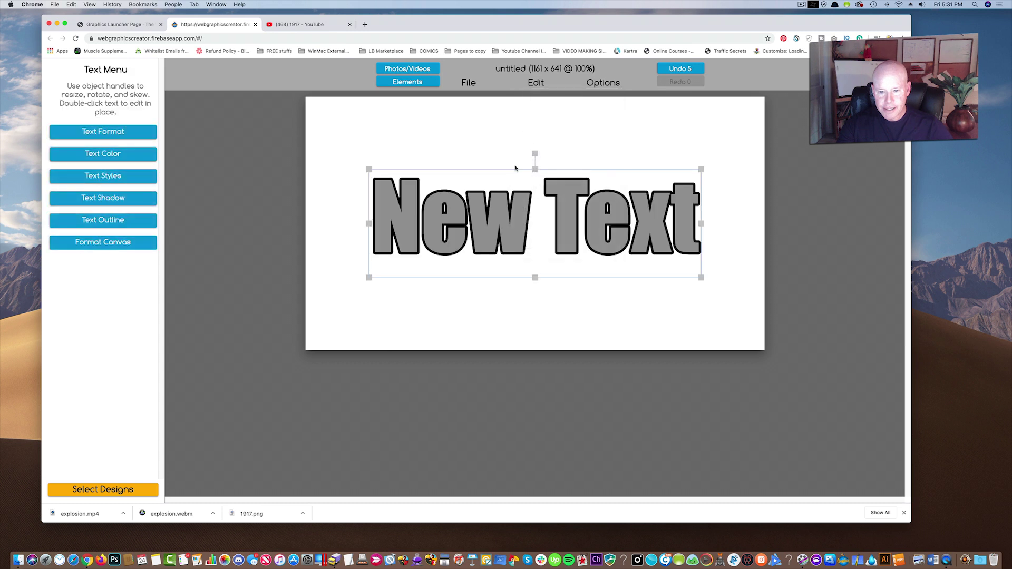
pyautogui.doubleClick(506, 202)
pyautogui.tripleClick(506, 201)
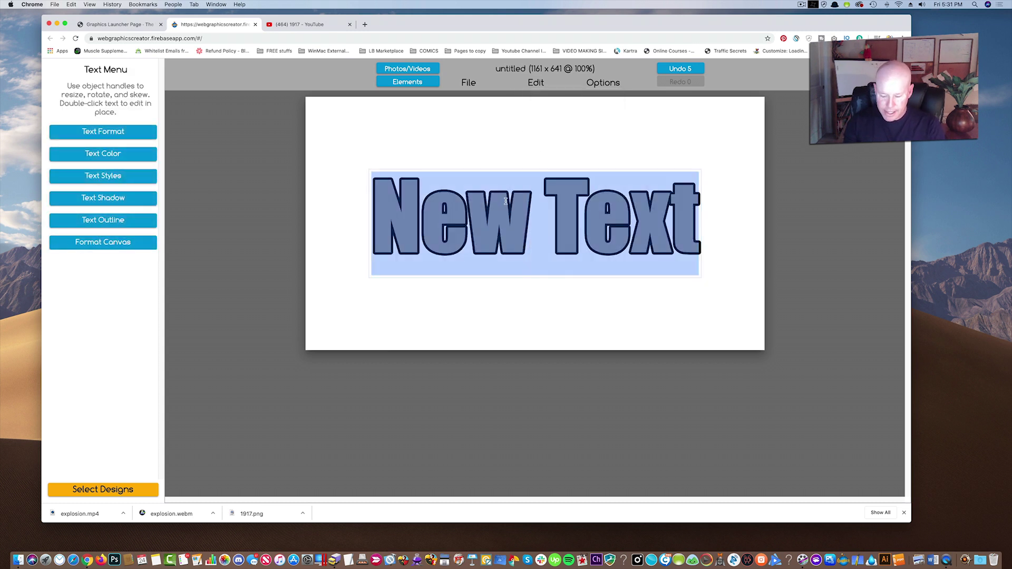
pyautogui.write('1917')
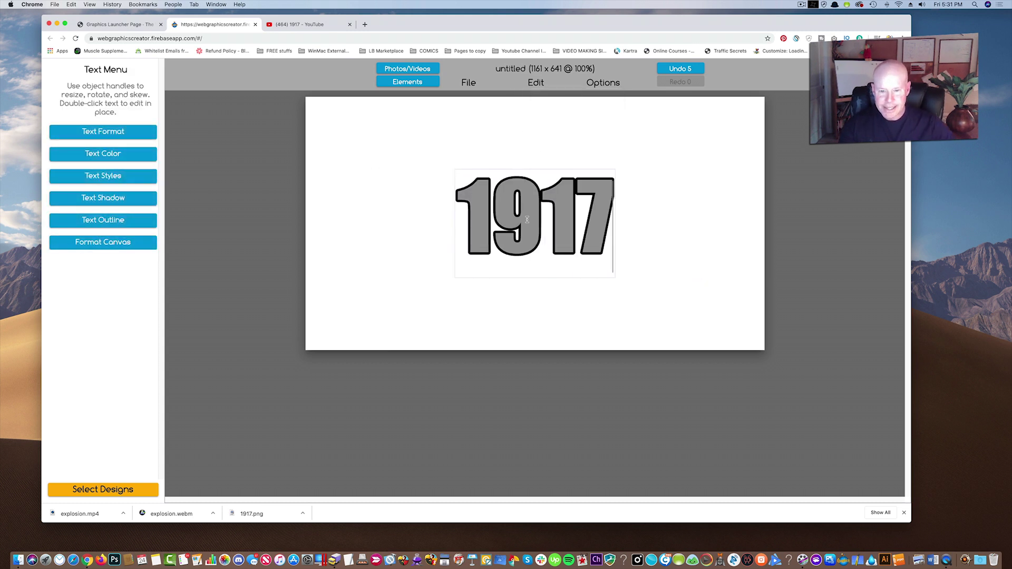
pyautogui.click(676, 283)
# Move and enlarge the 1917 text so it fills most of the canvas.
pyautogui.moveTo(579, 237); pyautogui.dragTo(680, 280)
pyautogui.moveTo(551, 211); pyautogui.dragTo(263, 122)
pyautogui.moveTo(403, 160); pyautogui.dragTo(398, 201)
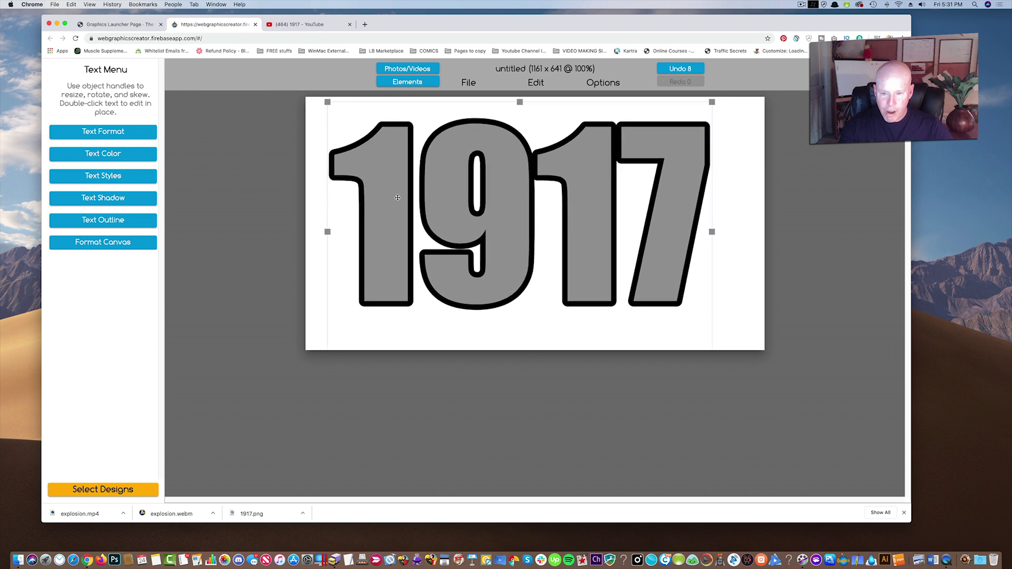
# Thin the 1917 text outline to strength 3.
pyautogui.click(109, 220)
pyautogui.moveTo(110, 141); pyautogui.dragTo(65, 142)
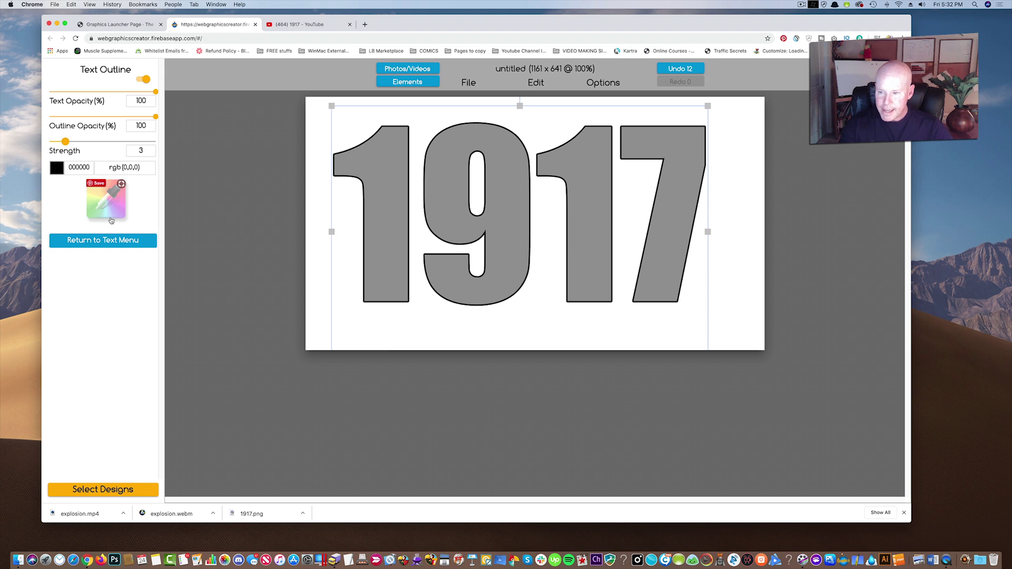
pyautogui.click(105, 240)
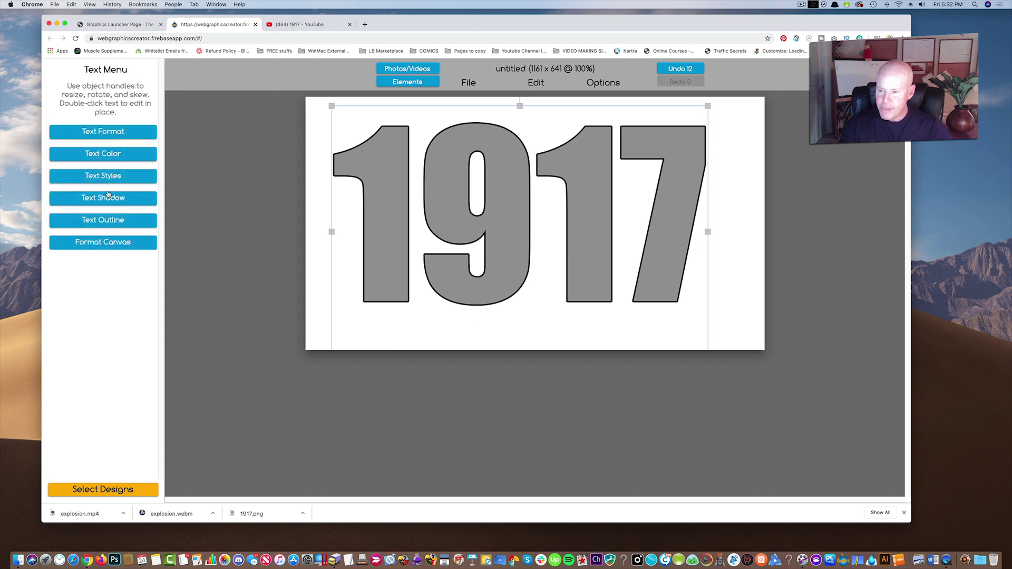
# Tighten the 1917 character spacing to -41 so the digits touch.
pyautogui.click(103, 132)
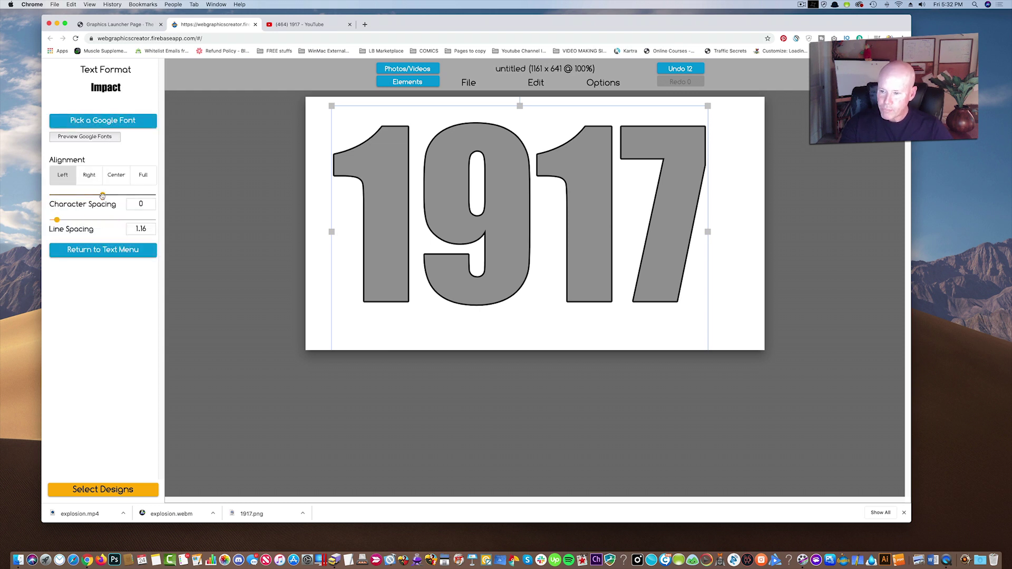
pyautogui.moveTo(102, 196); pyautogui.dragTo(100, 195)
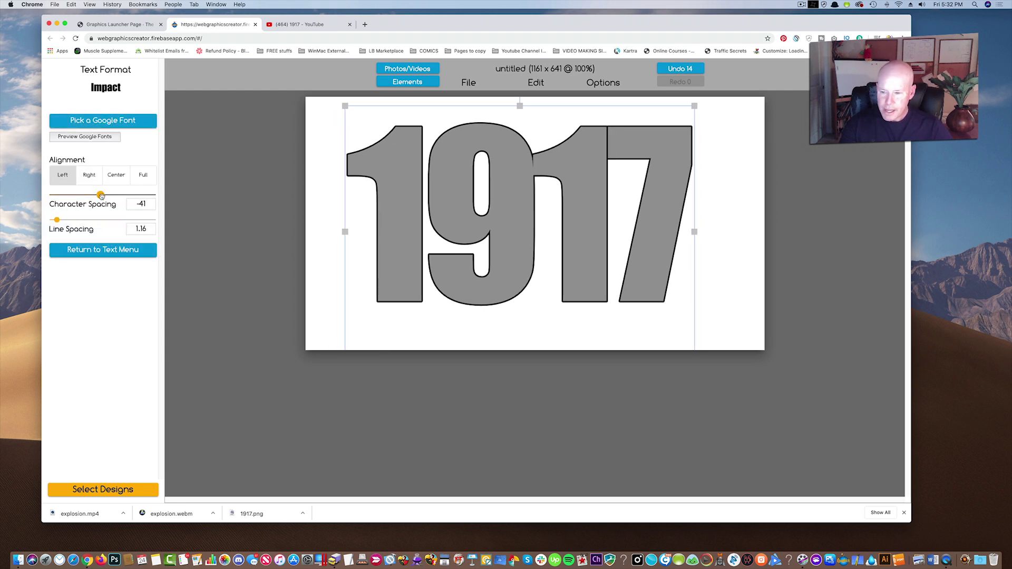
pyautogui.click(111, 255)
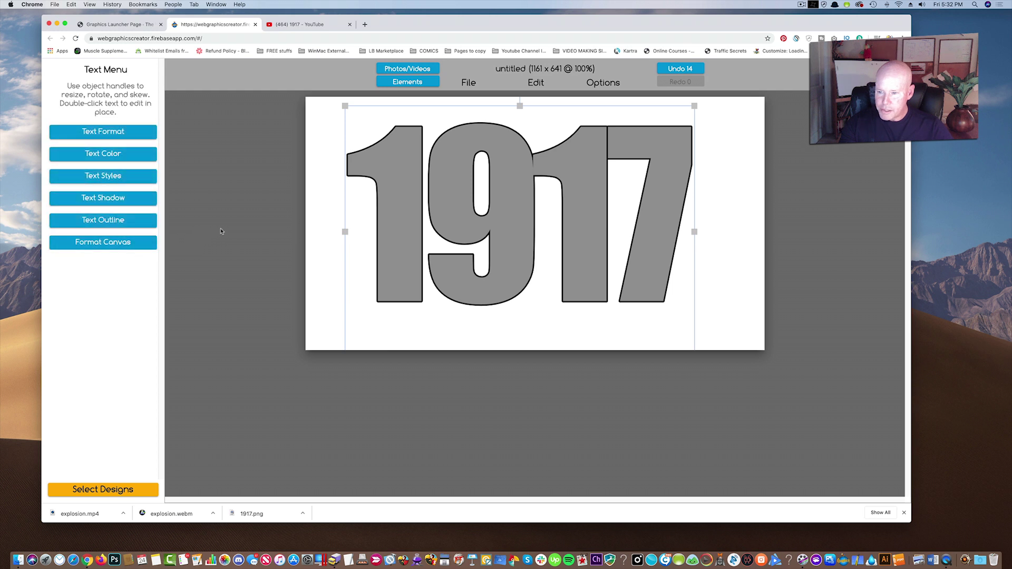
# Set the canvas background colour to black (000000).
pyautogui.click(116, 244)
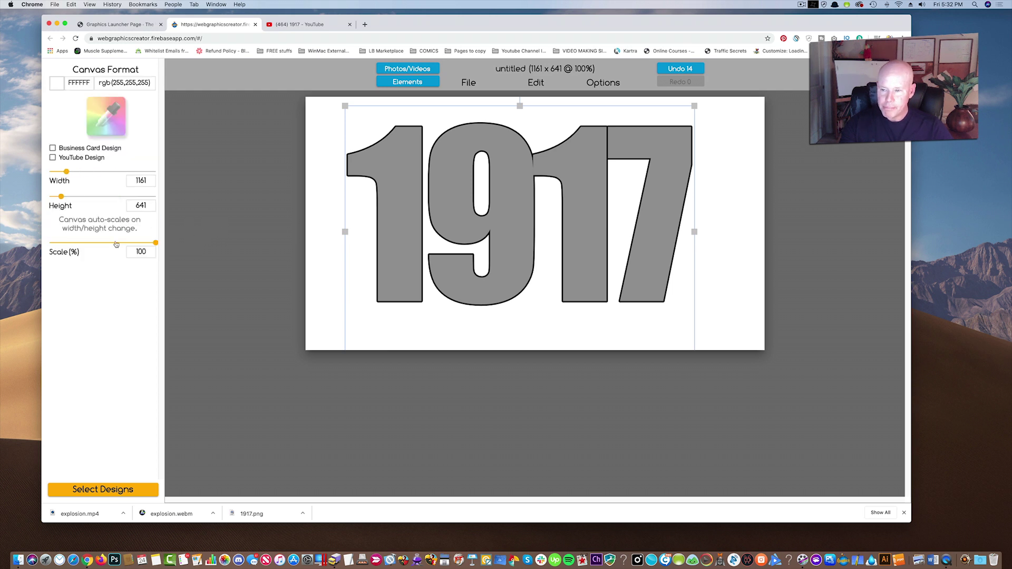
pyautogui.click(57, 84)
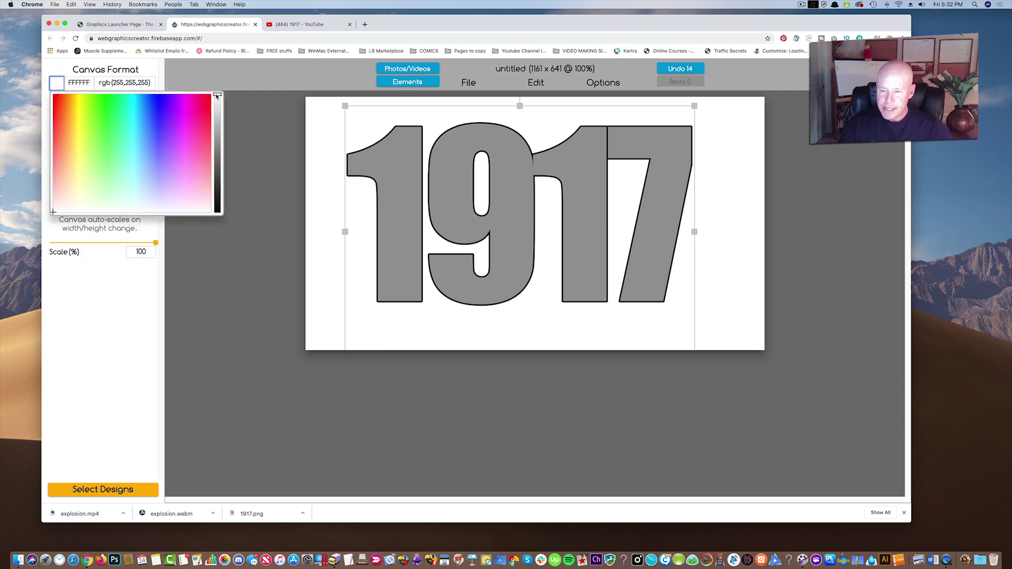
pyautogui.moveTo(216, 96); pyautogui.dragTo(218, 212)
pyautogui.click(332, 251)
# Reposition and enlarge the grey 1917 text to span the whole canvas.
pyautogui.moveTo(400, 241); pyautogui.dragTo(375, 224)
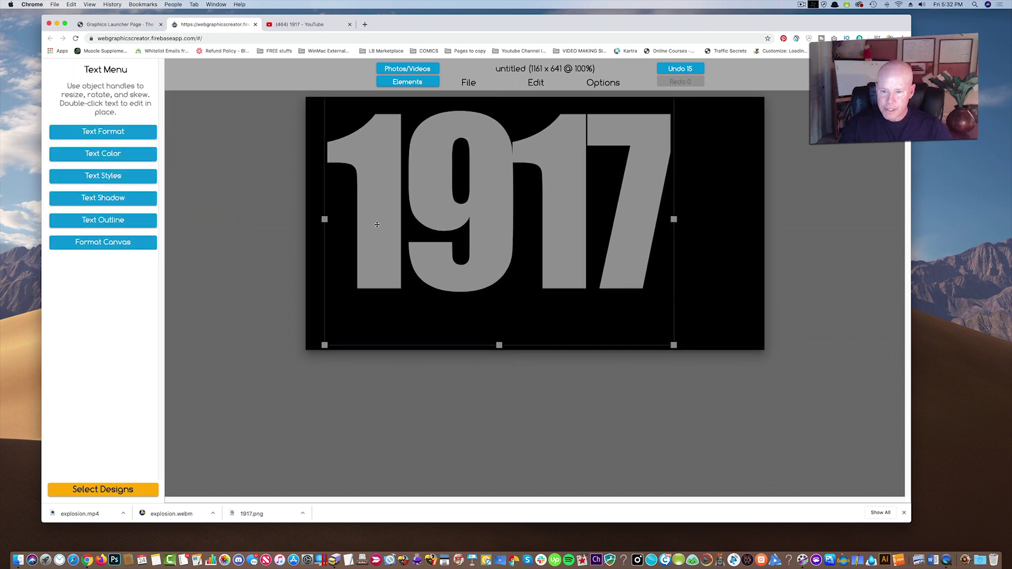
pyautogui.moveTo(668, 341); pyautogui.dragTo(753, 392)
pyautogui.moveTo(708, 292); pyautogui.dragTo(699, 293)
pyautogui.click(731, 283)
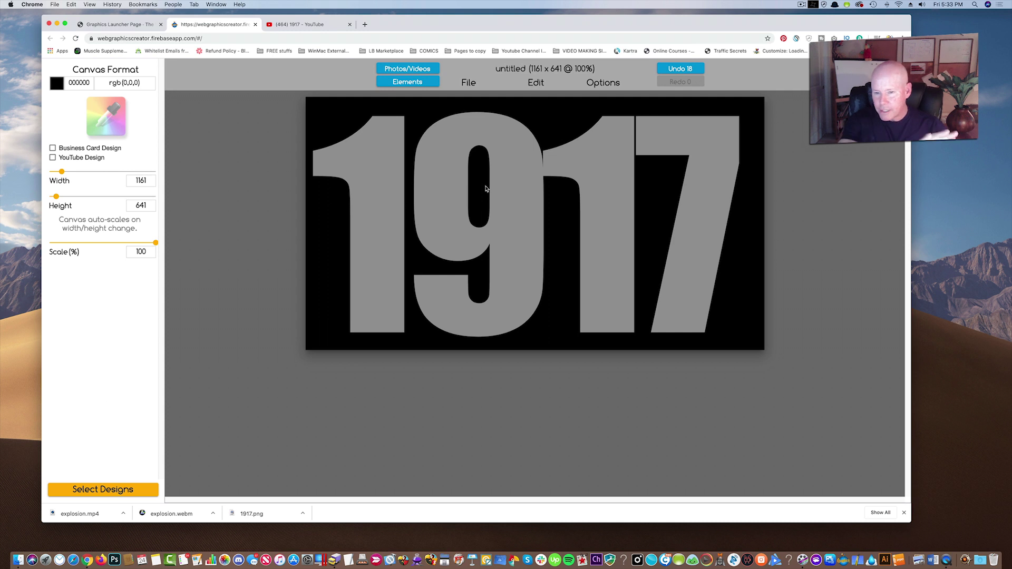
# Download the design as a PNG image named 1917 (1917.png).
pyautogui.click(462, 84)
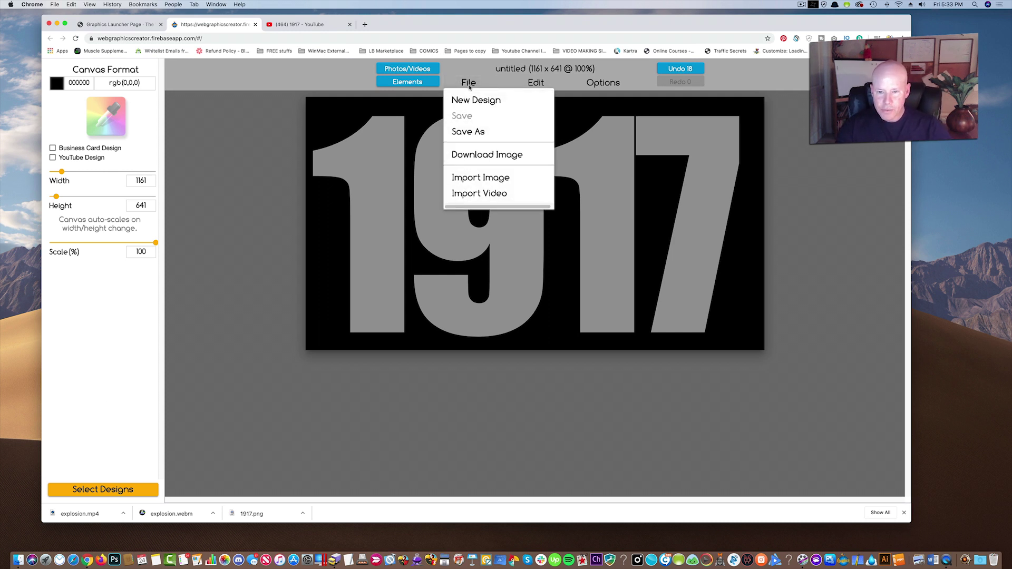
pyautogui.click(474, 156)
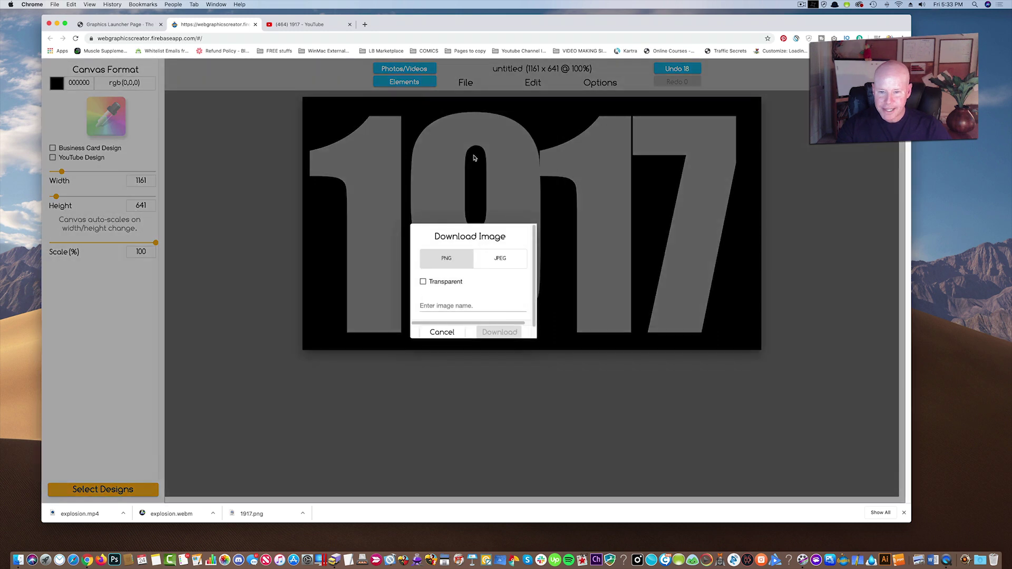
pyautogui.click(432, 303)
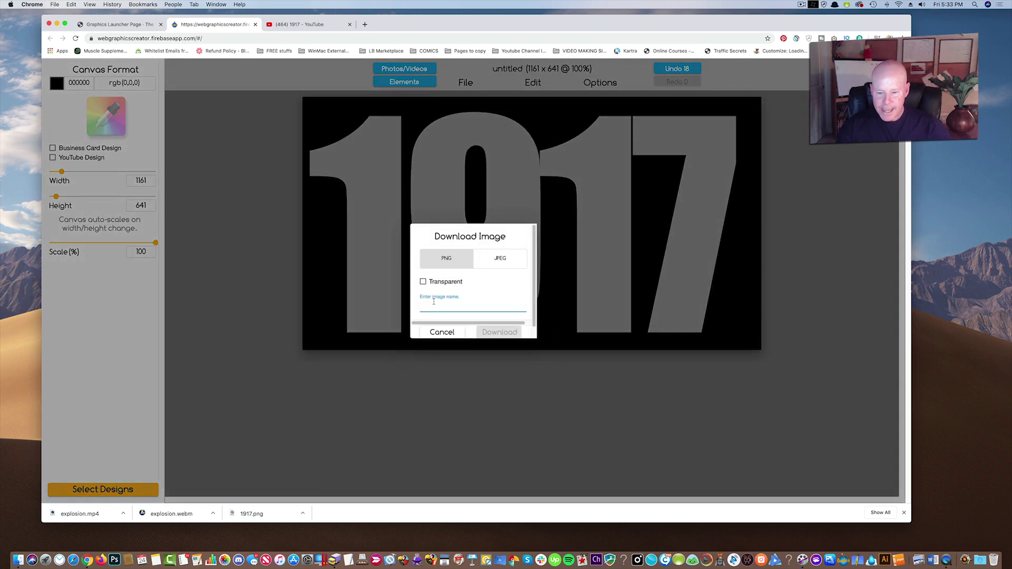
pyautogui.write('1917')
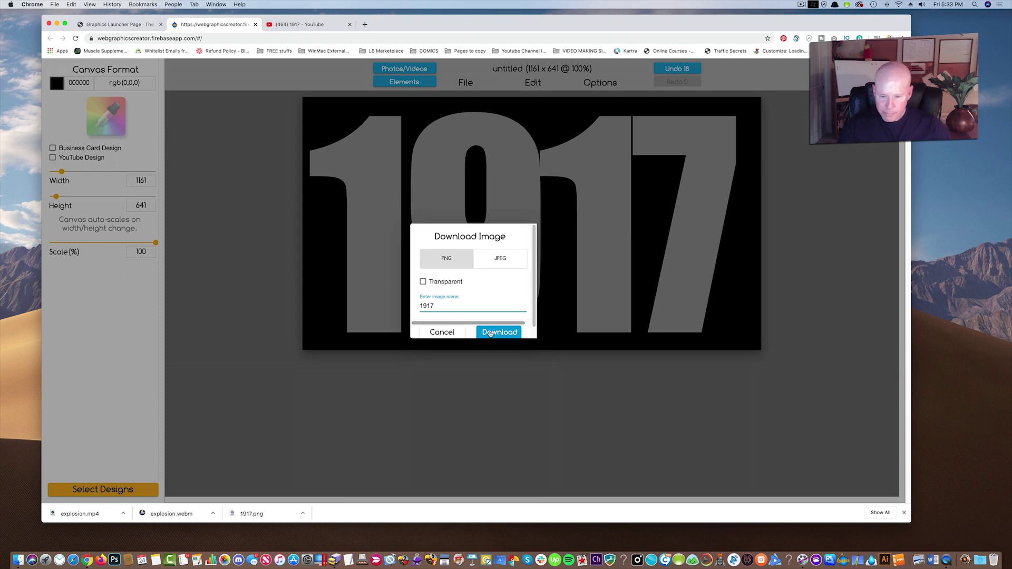
pyautogui.click(490, 333)
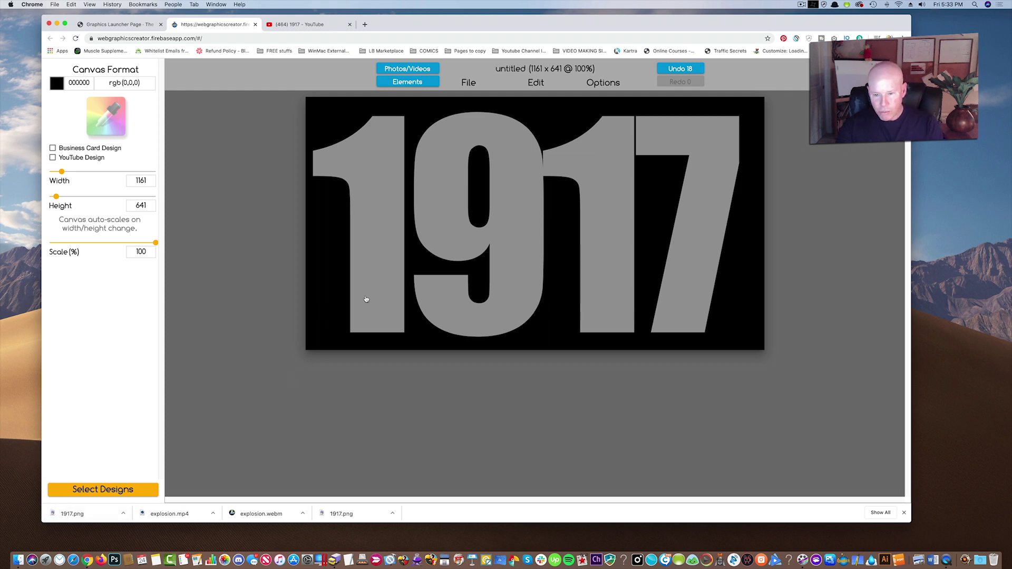
# Delete the 1917 text from the black canvas and open the Videos search field.
pyautogui.moveTo(366, 298); pyautogui.dragTo(383, 298)
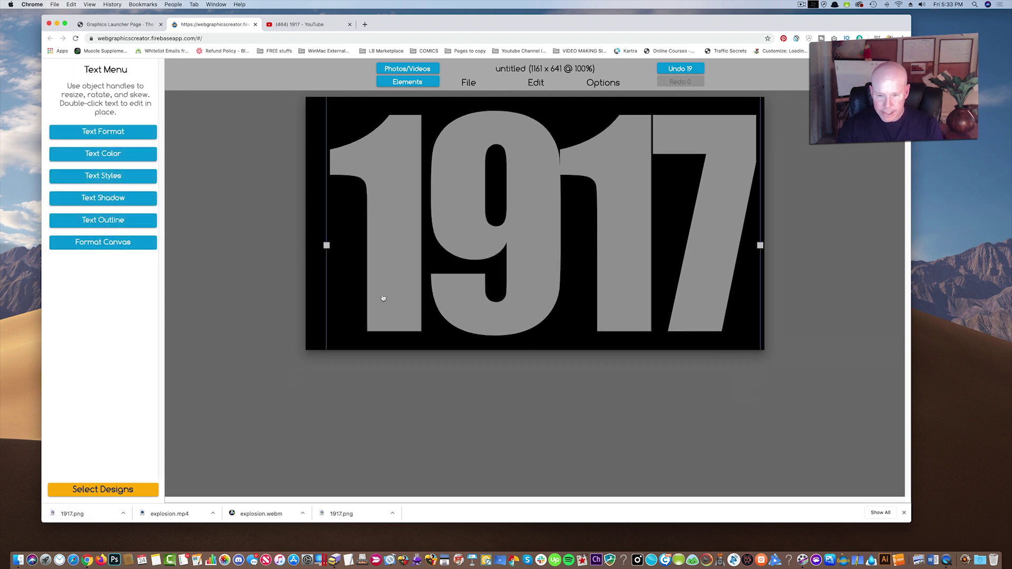
pyautogui.press('BackSpace')
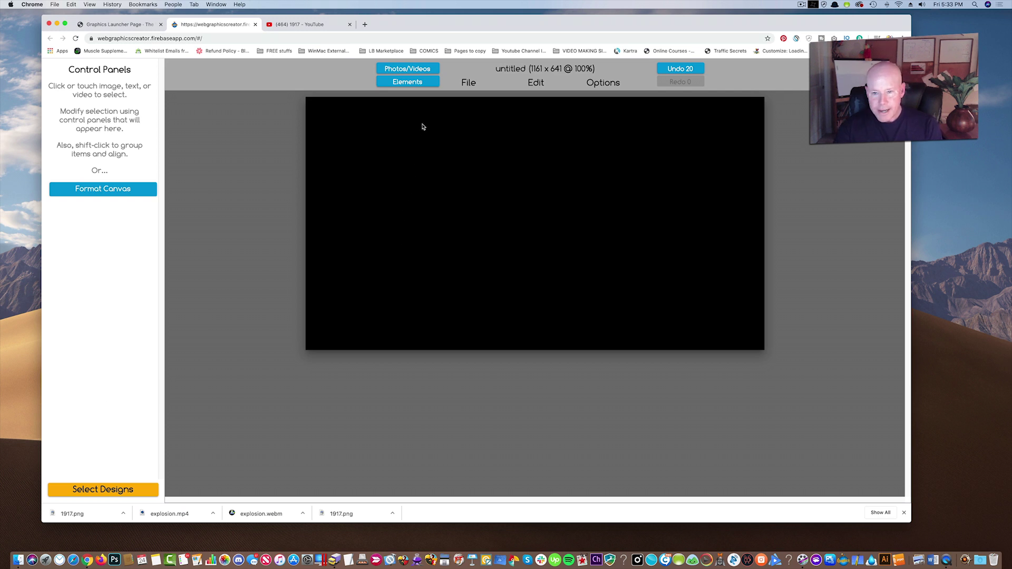
pyautogui.click(407, 70)
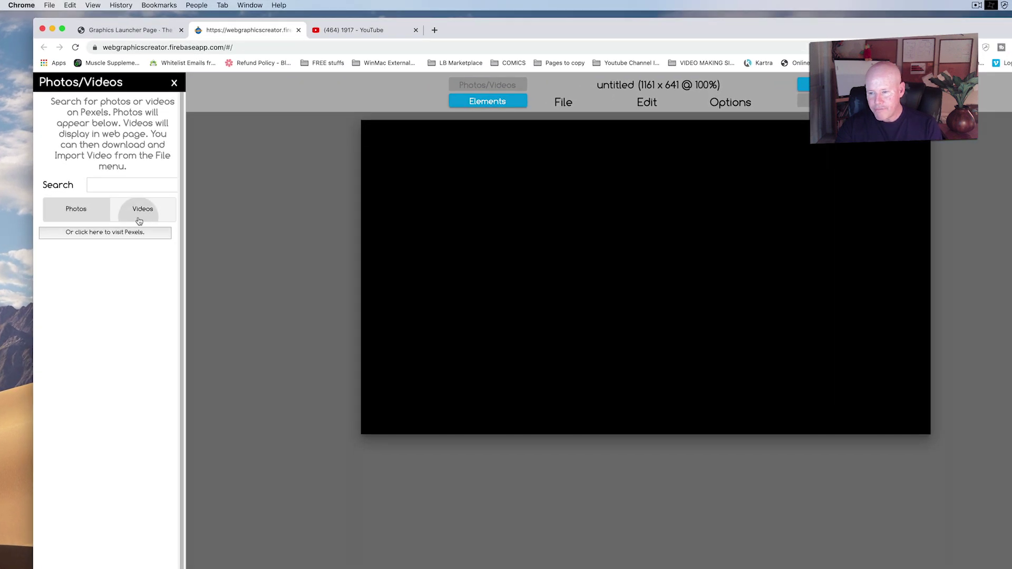
pyautogui.click(127, 175)
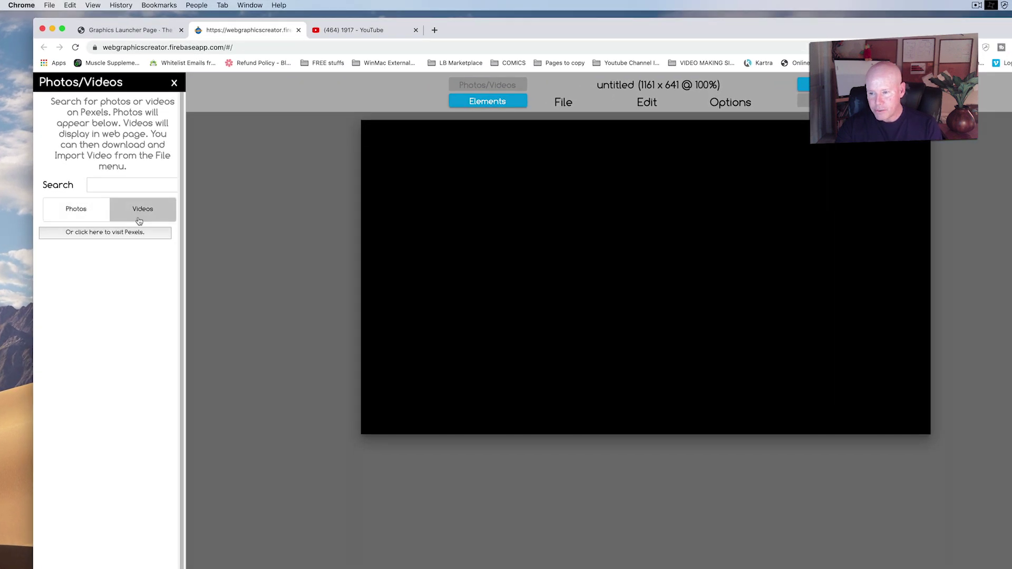
pyautogui.click(129, 184)
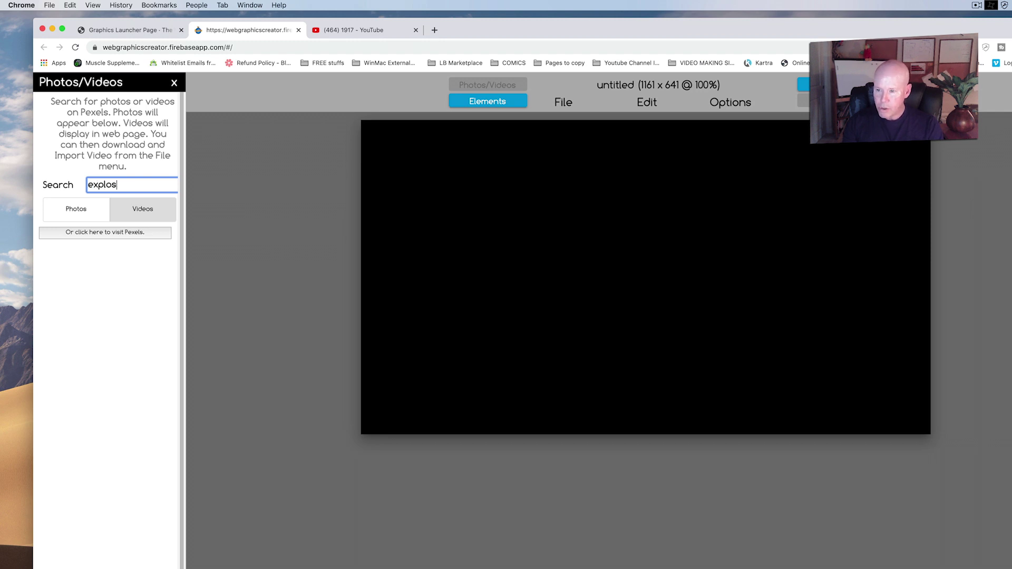
# Search Pexels videos for 'explosion' and download the Fire Explosion stock clip.
pyautogui.write('explosion')
pyautogui.click(136, 202)
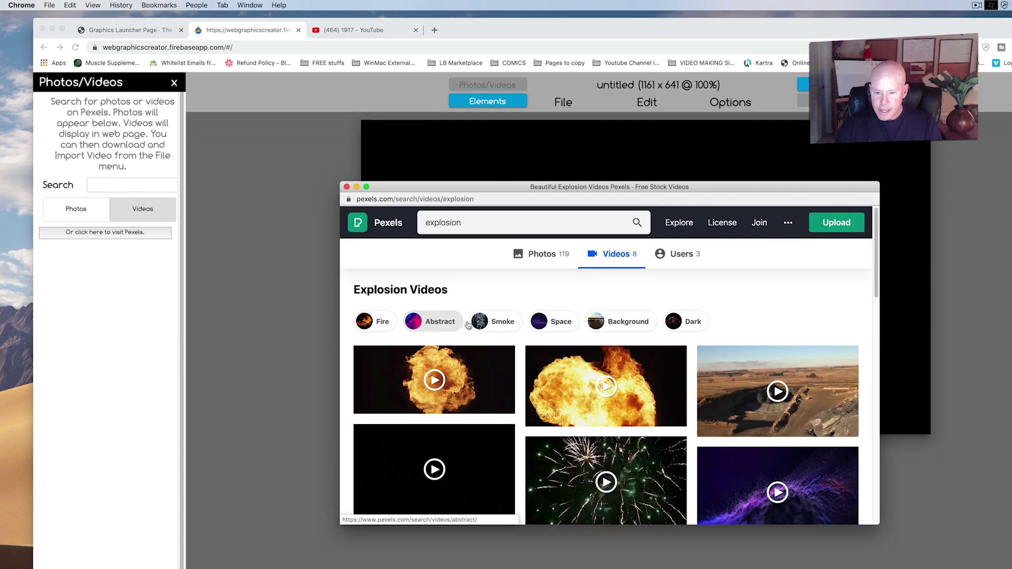
pyautogui.scroll(-2, 527, 342)
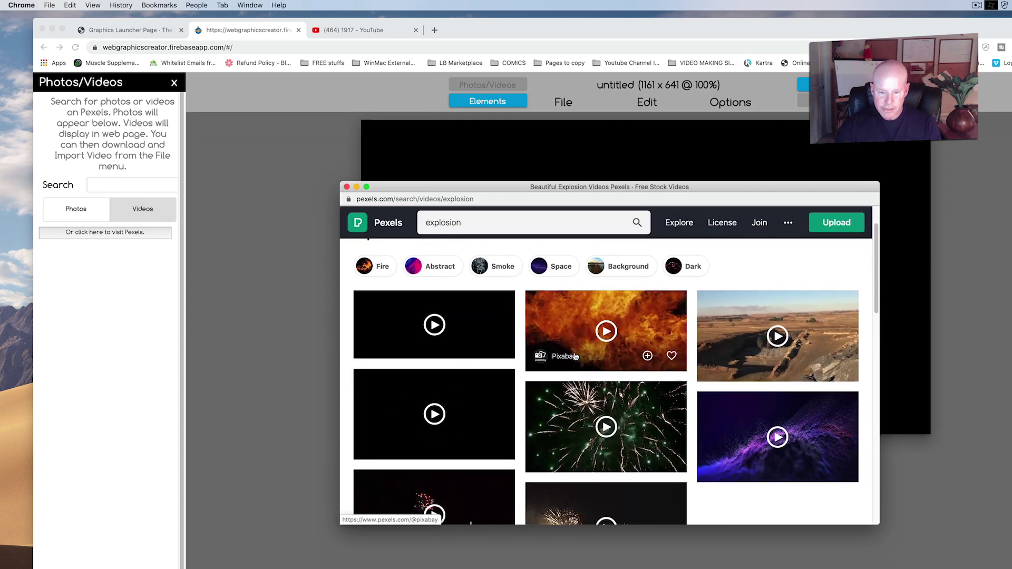
pyautogui.scroll(1, 606, 348)
pyautogui.click(648, 335)
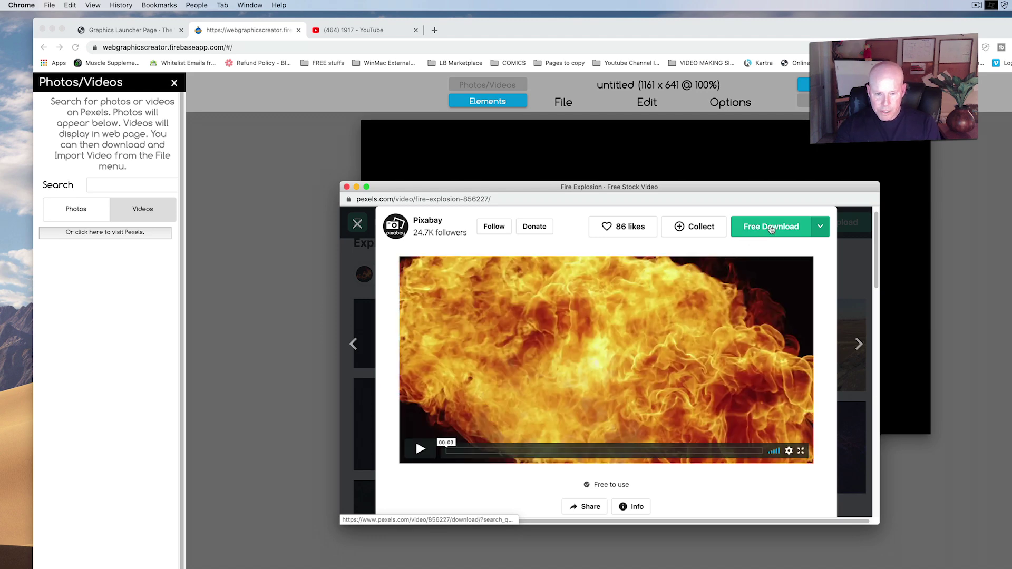
pyautogui.click(772, 229)
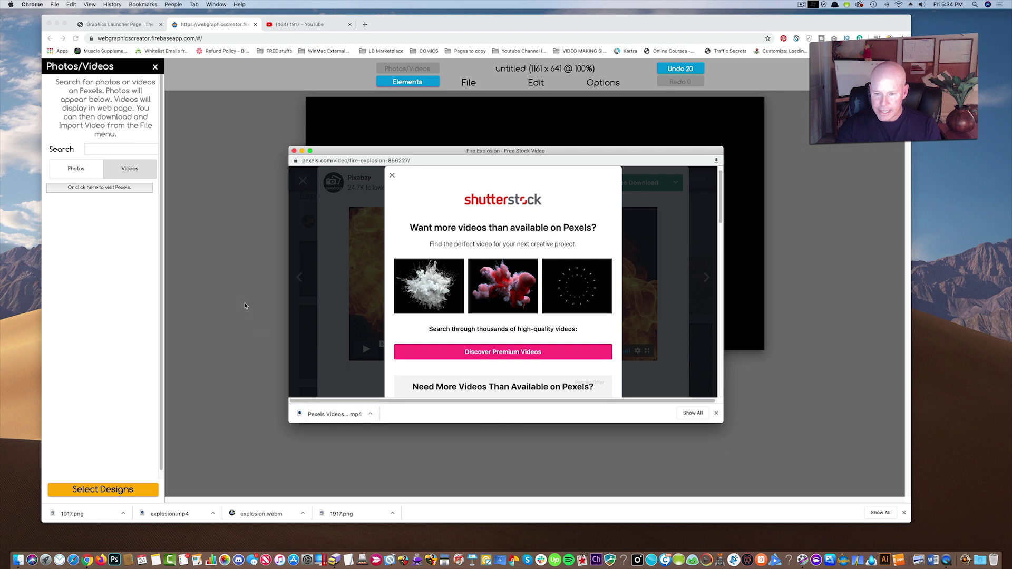
# Import Pexels Videos 3785.mp4 and stretch it to cover nearly the whole black canvas.
pyautogui.click(245, 305)
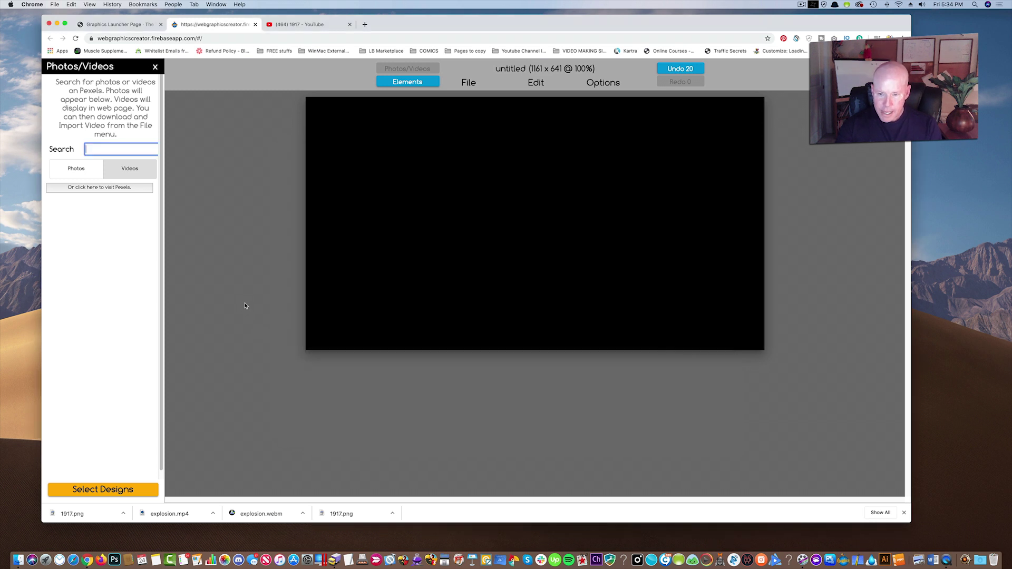
pyautogui.click(468, 84)
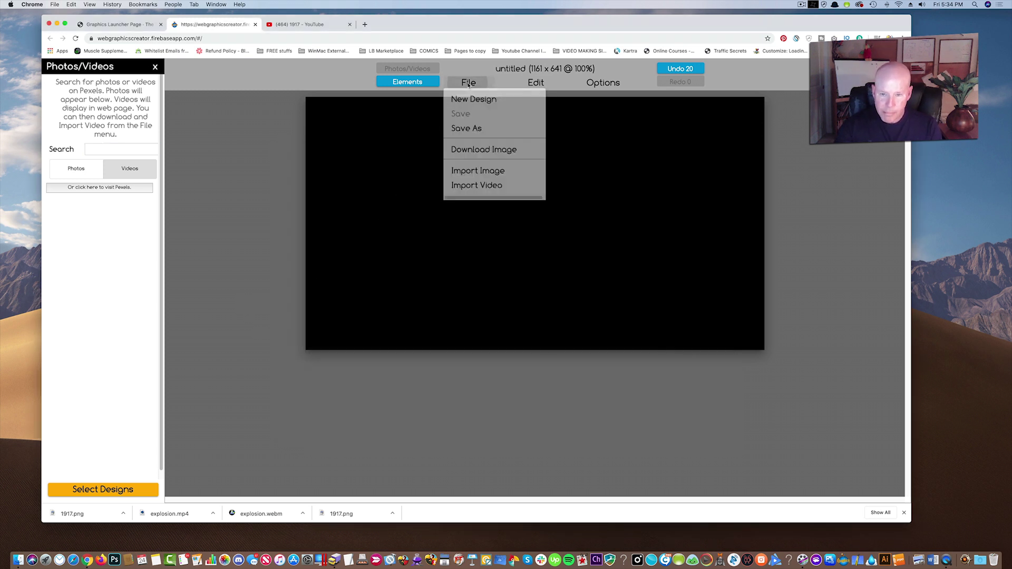
pyautogui.click(488, 195)
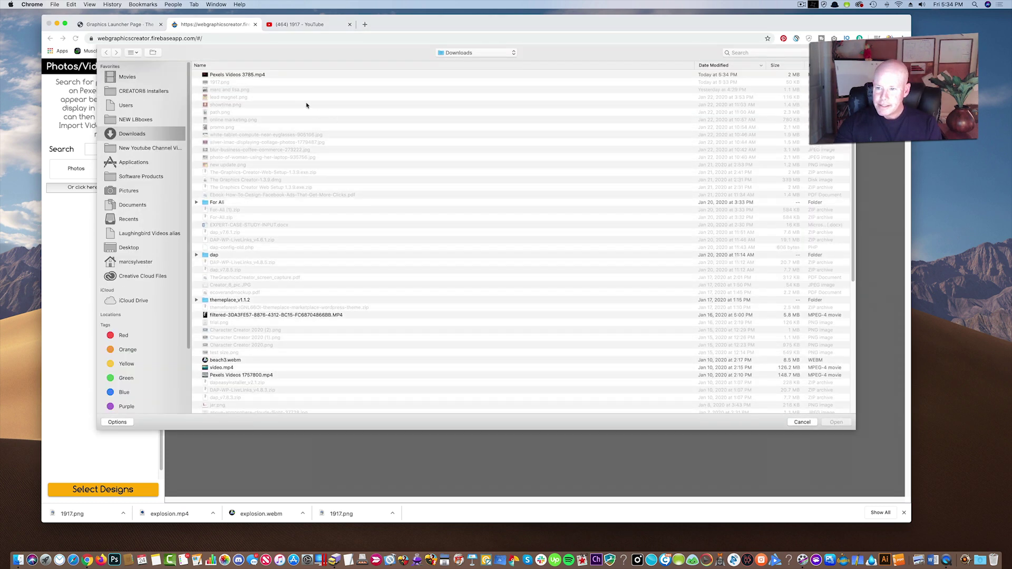
pyautogui.doubleClick(236, 74)
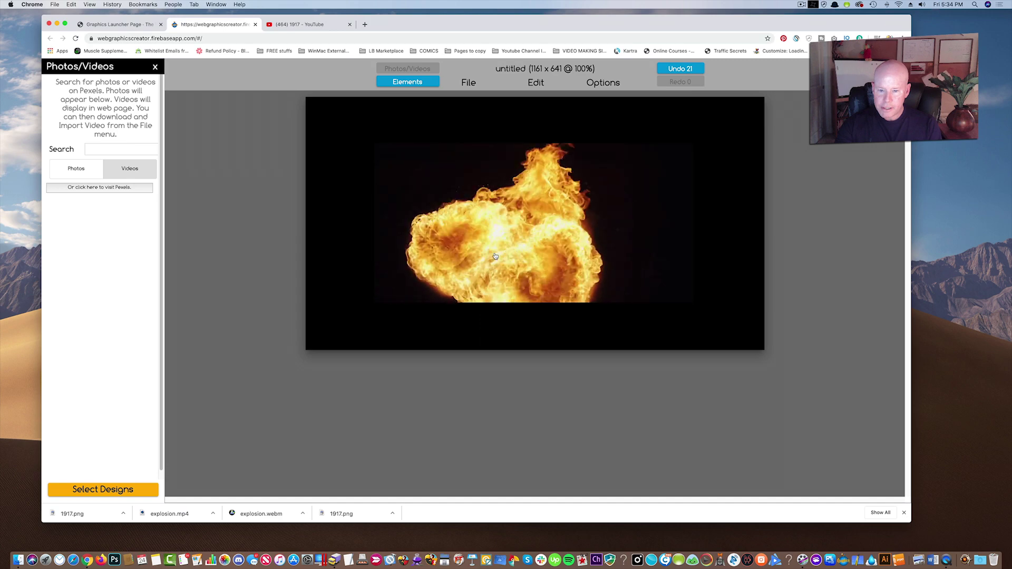
pyautogui.moveTo(496, 257); pyautogui.dragTo(435, 217)
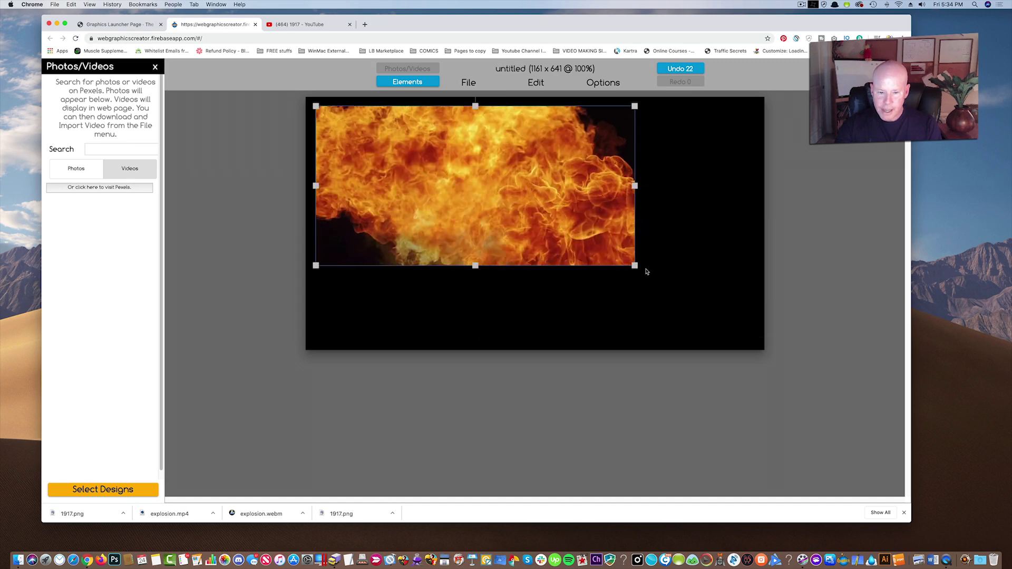
pyautogui.moveTo(635, 267); pyautogui.dragTo(753, 334)
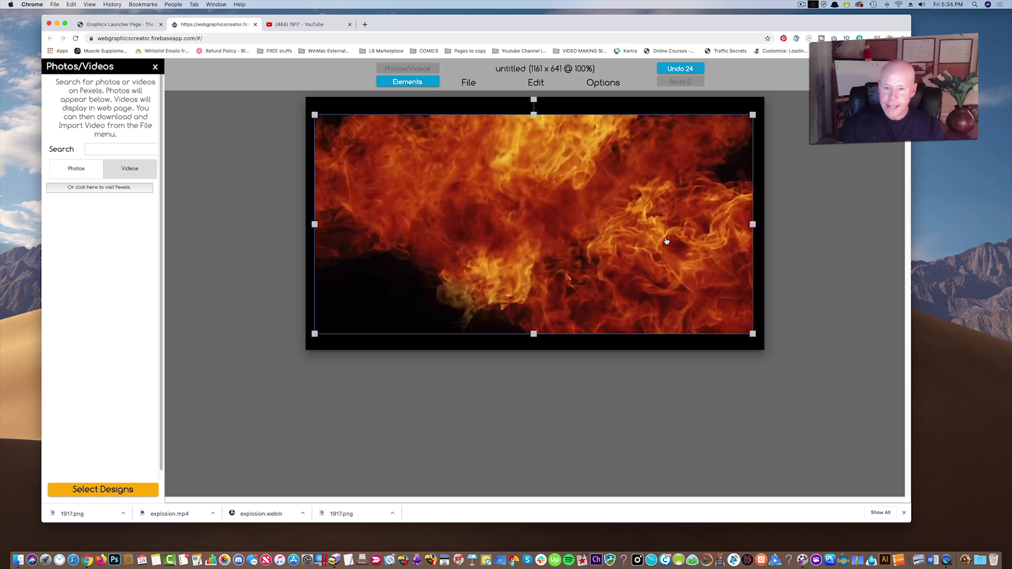
# Import 1917.png over the fire video and stretch it from the top-left corner to fill the canvas.
pyautogui.click(592, 173)
pyautogui.click(468, 82)
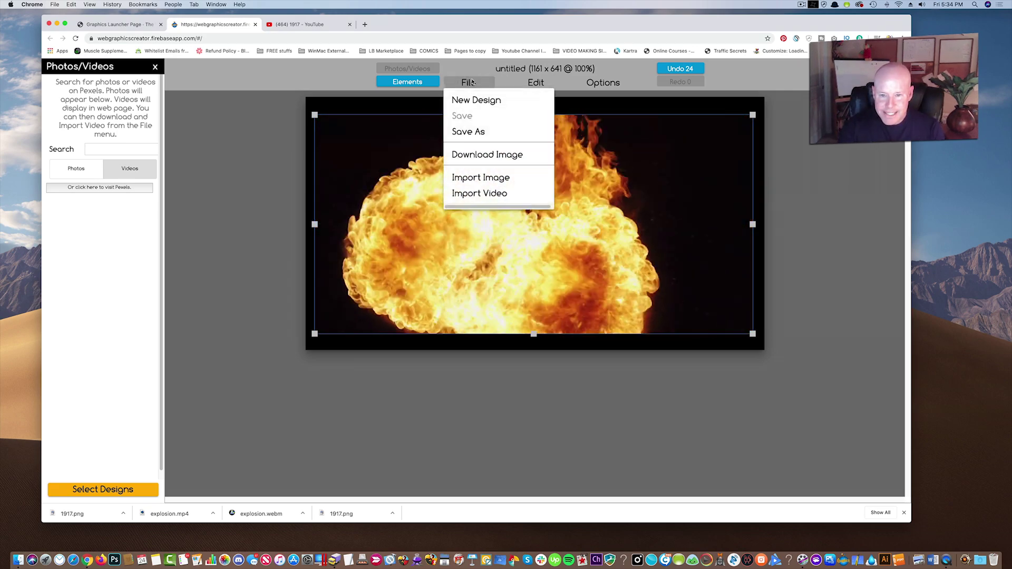
pyautogui.click(479, 178)
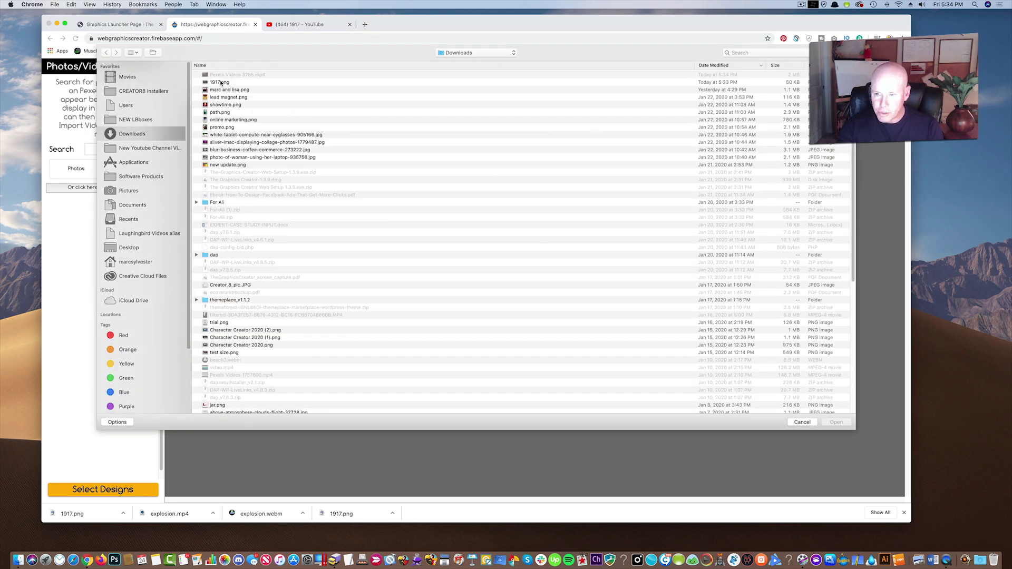
pyautogui.doubleClick(220, 82)
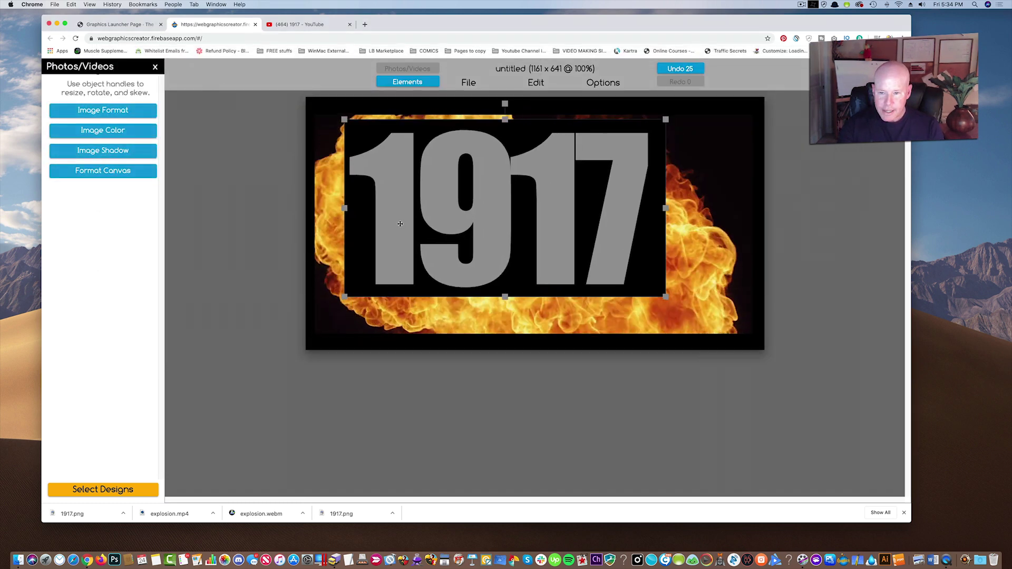
pyautogui.moveTo(397, 222); pyautogui.dragTo(367, 207)
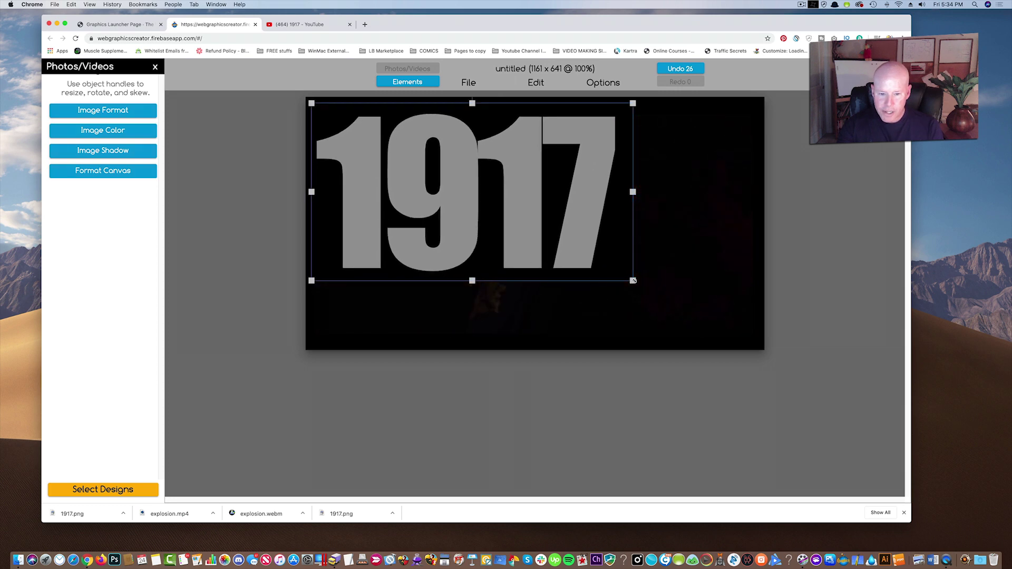
pyautogui.moveTo(633, 281); pyautogui.dragTo(754, 343)
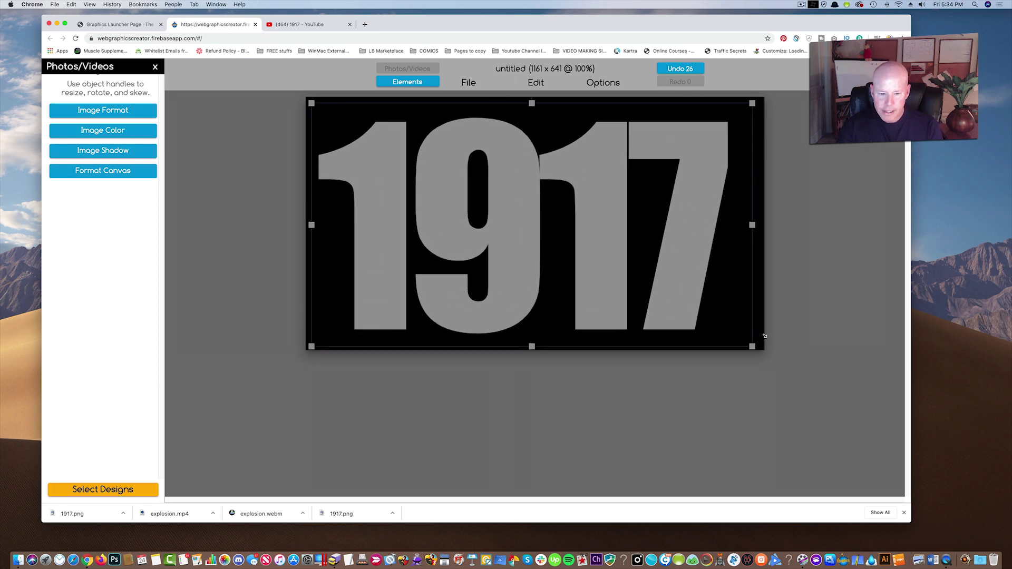
pyautogui.click(610, 278)
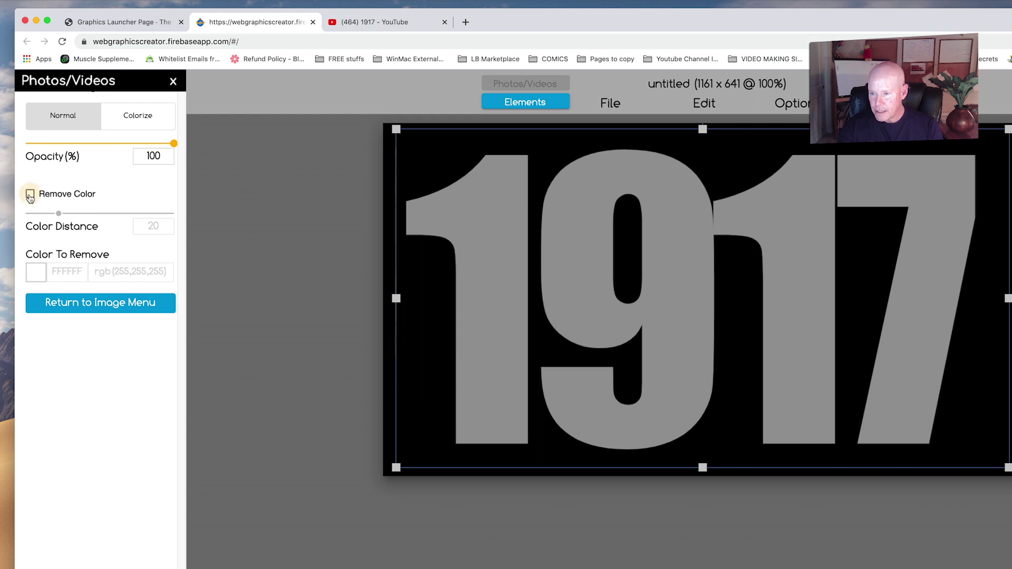
# Turn on Remove Color and sample the grey 999999 digits so they become transparent.
pyautogui.click(30, 195)
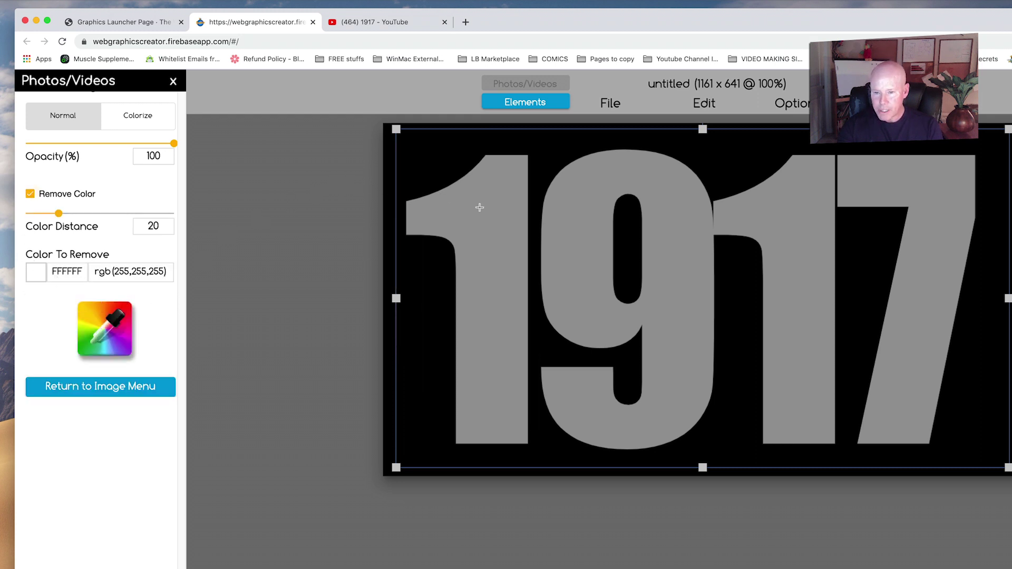
pyautogui.click(495, 217)
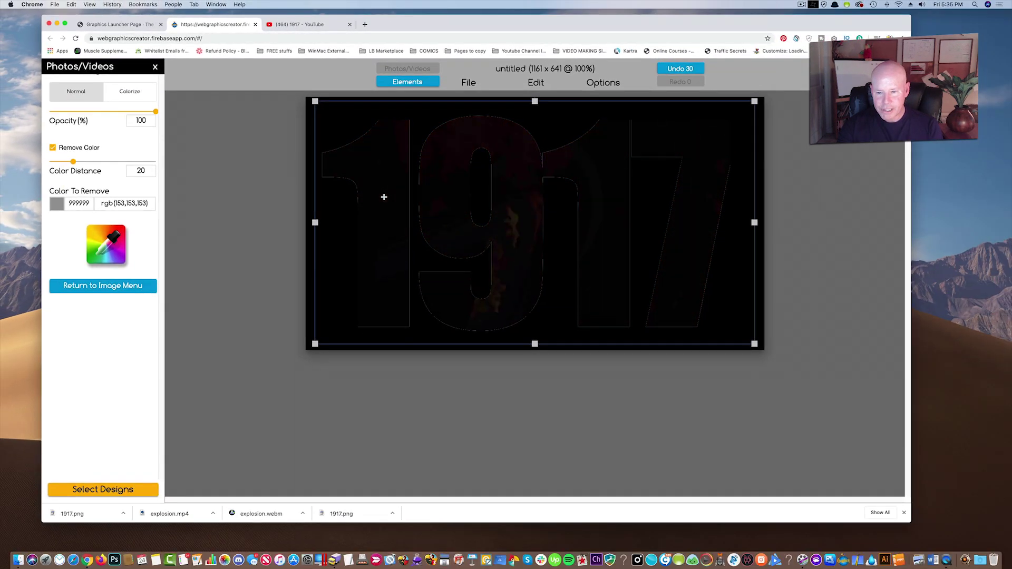
pyautogui.click(106, 241)
# Nudge the 1917 layer up-left, enlarge it to cover the canvas, and deselect it.
pyautogui.moveTo(332, 223); pyautogui.dragTo(329, 220)
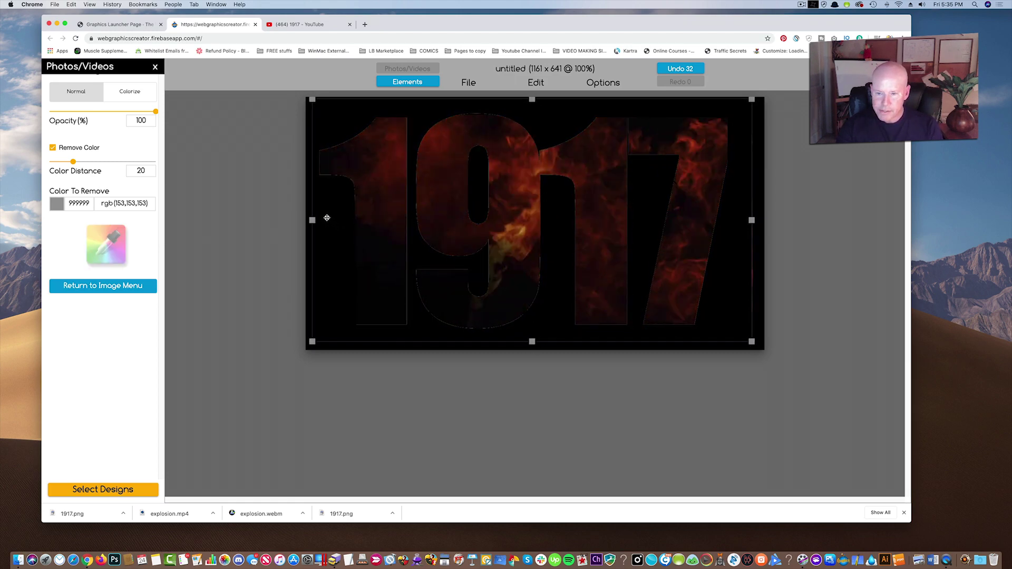
pyautogui.moveTo(752, 342); pyautogui.dragTo(760, 347)
pyautogui.click(764, 333)
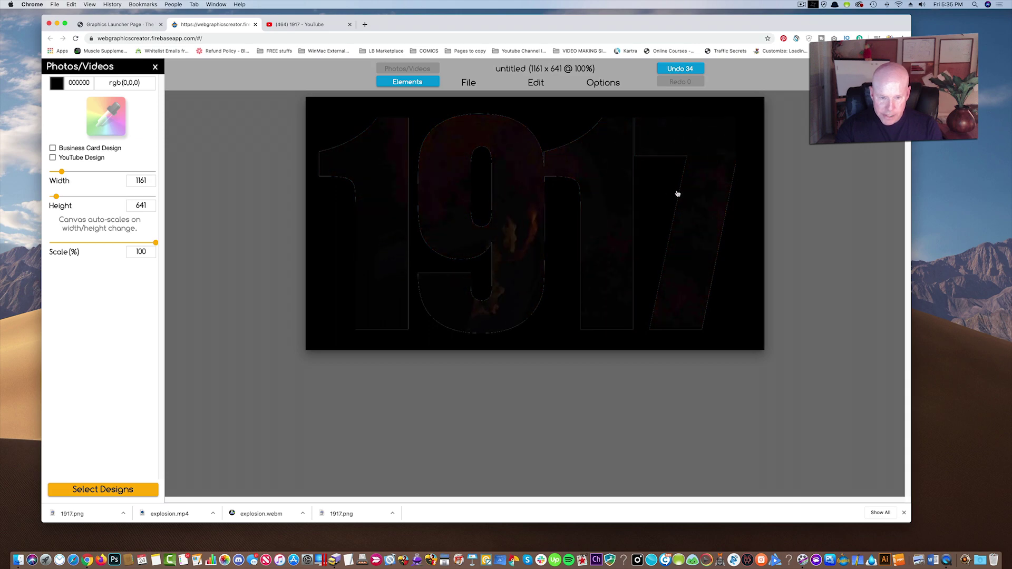
# Record the fire-filled design as a 3.59-second video named explosion1917 and download the WebM.
pyautogui.click(520, 207)
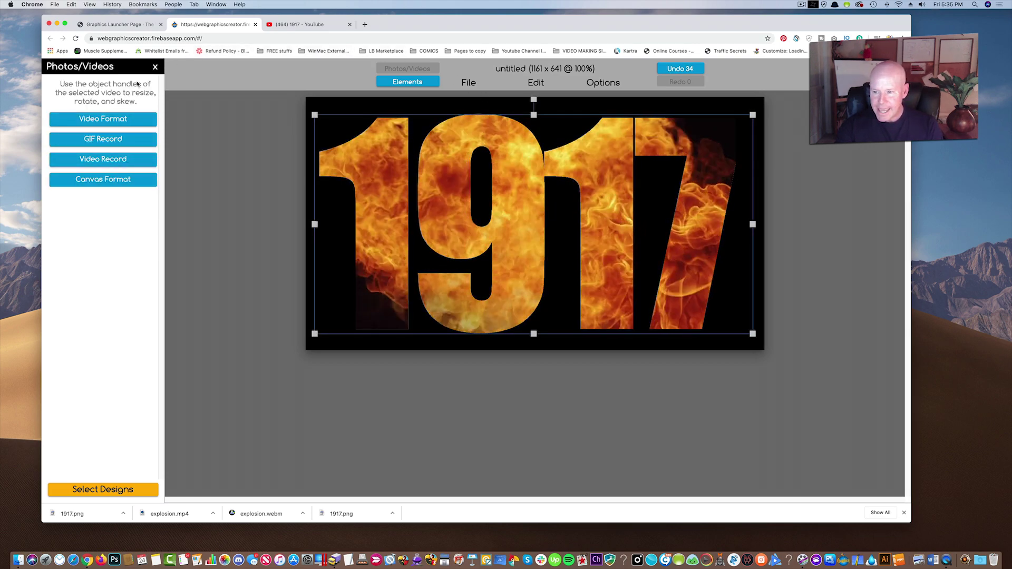
pyautogui.click(103, 162)
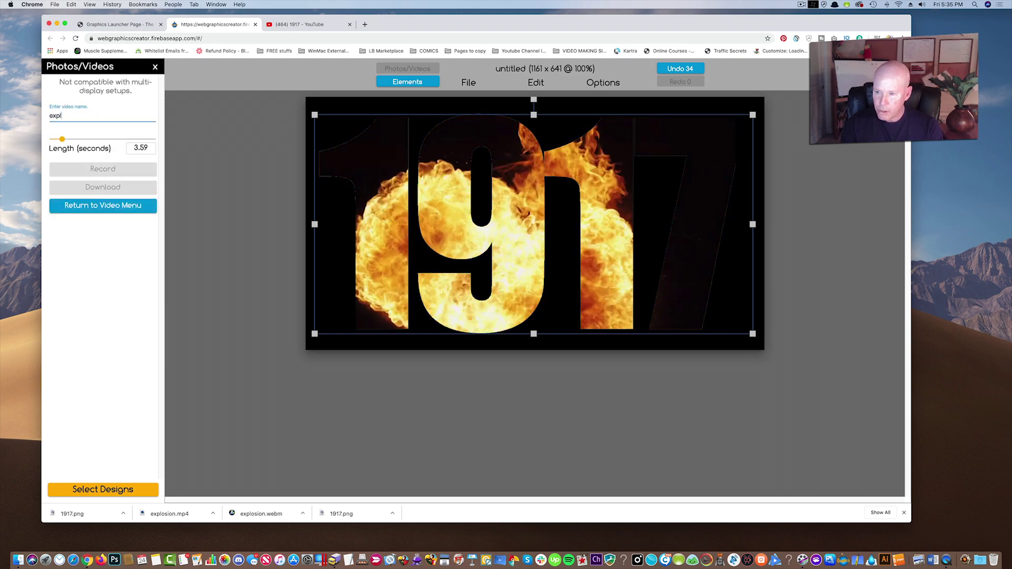
pyautogui.write('explosion1917')
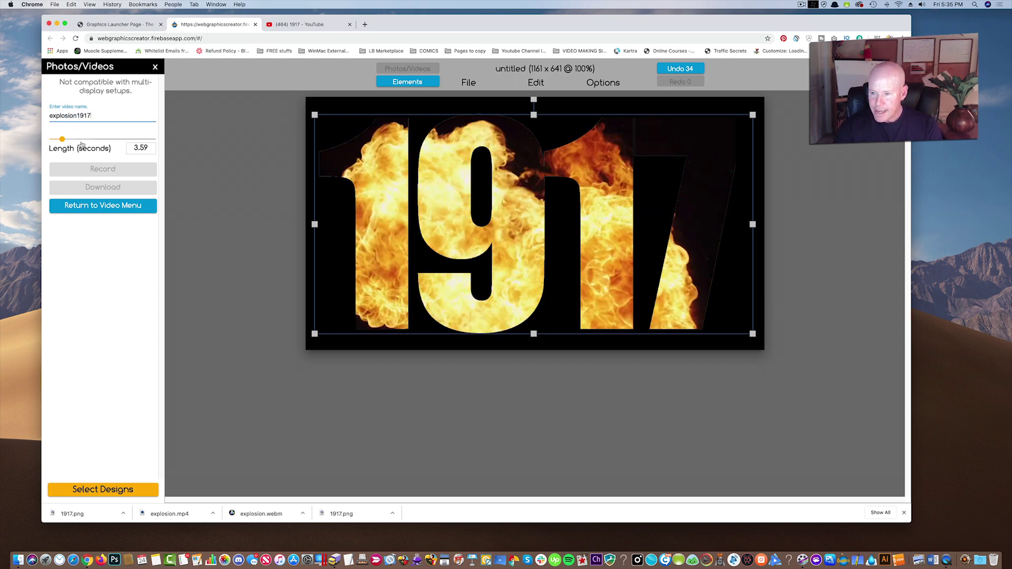
pyautogui.click(103, 170)
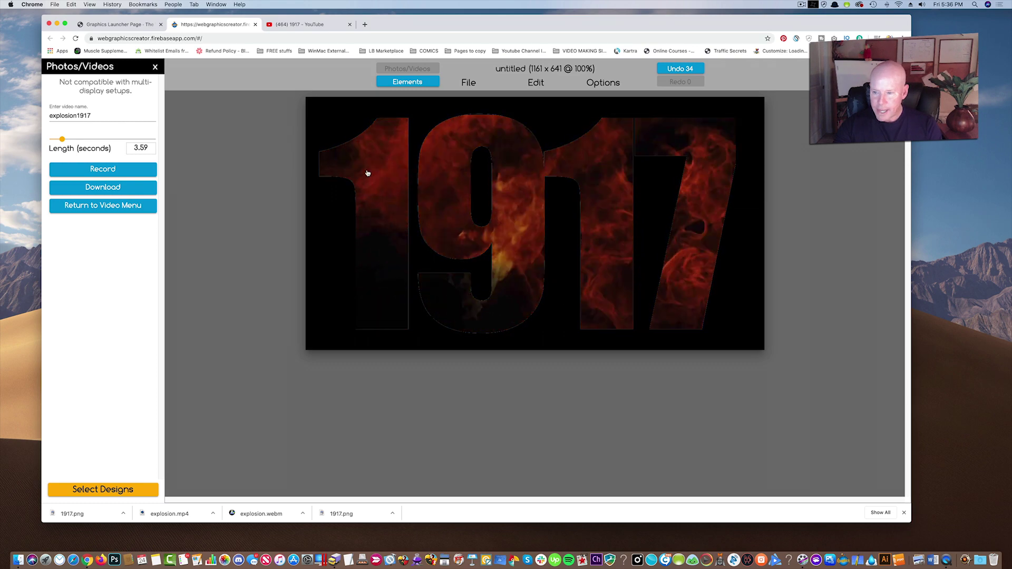
pyautogui.click(101, 187)
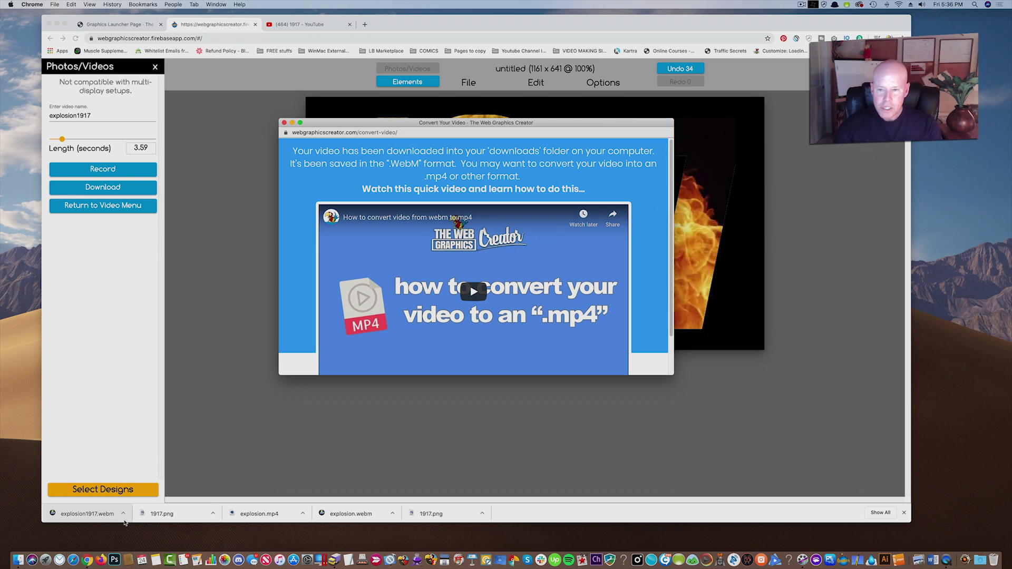
# Scroll the convert notice down to the Click Here To Convert link.
pyautogui.scroll(-2, 421, 305)
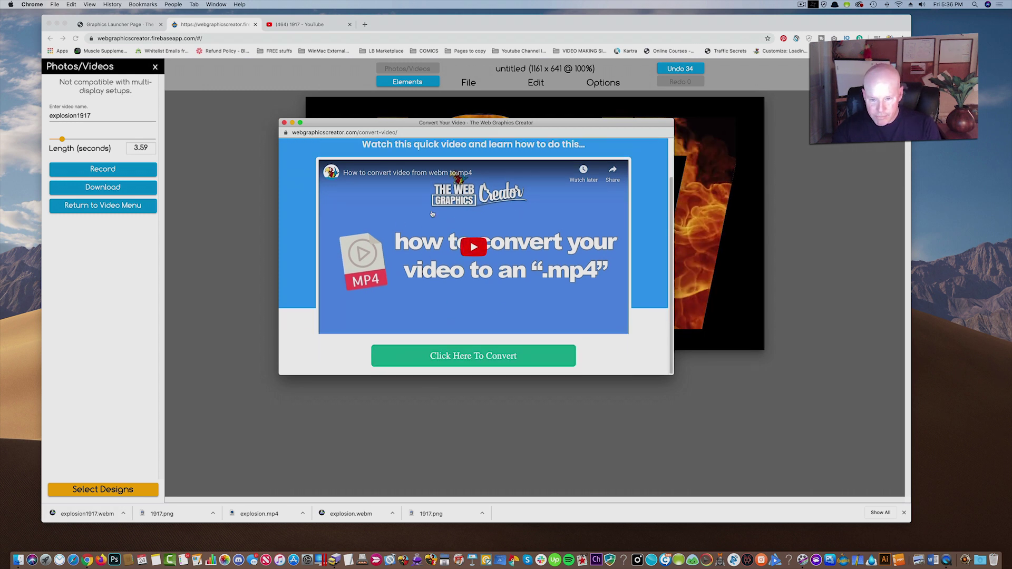
# In CloudConvert, swap the old explosion.webm for explosion1917.webm from Downloads.
pyautogui.click(473, 358)
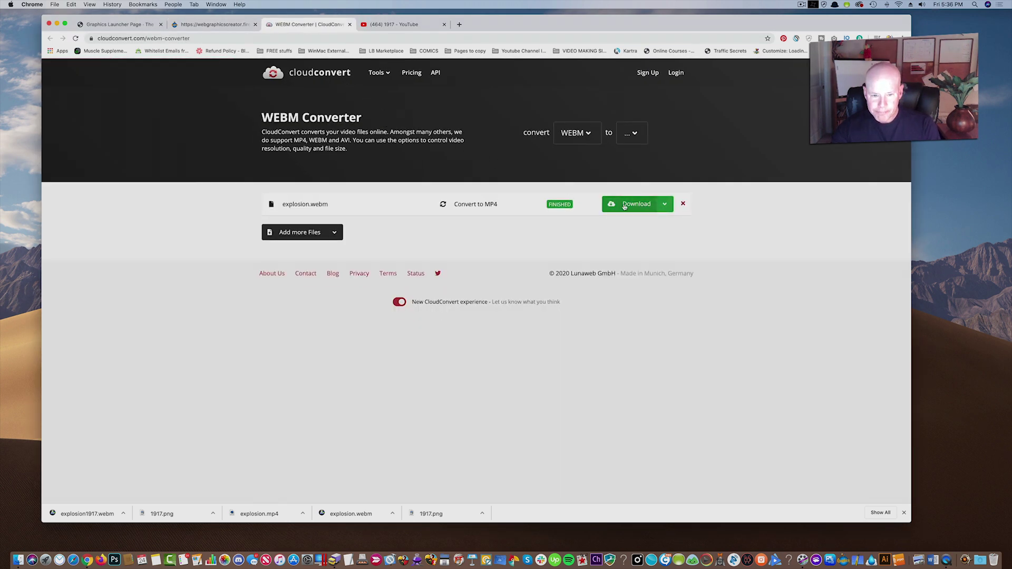
pyautogui.click(684, 205)
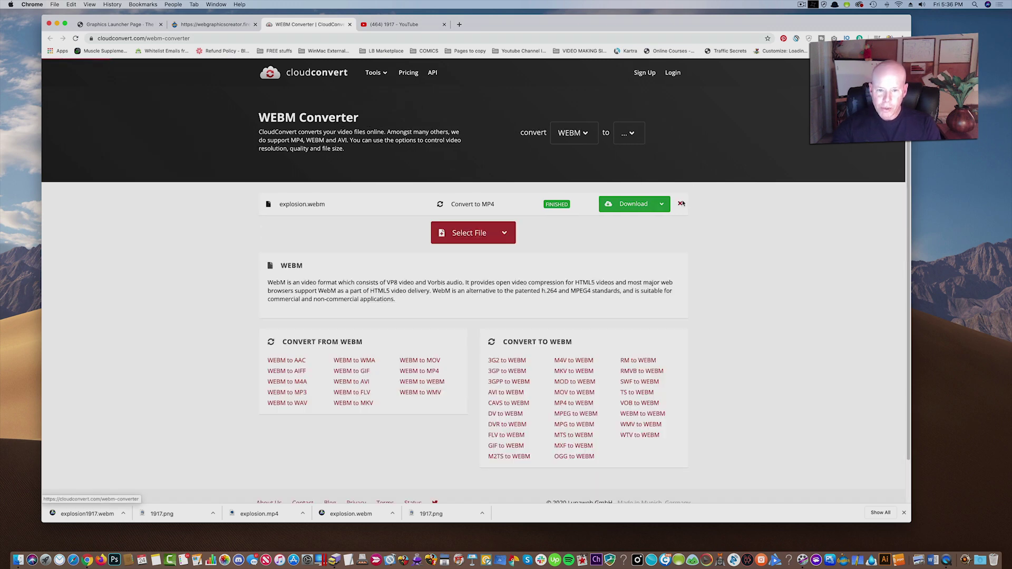
pyautogui.click(463, 209)
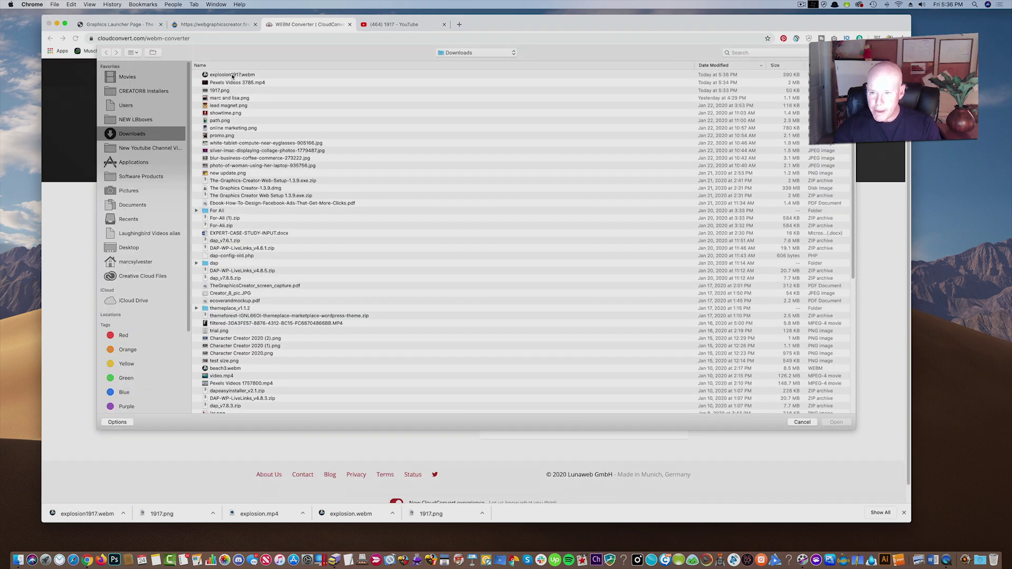
pyautogui.click(232, 76)
pyautogui.click(832, 424)
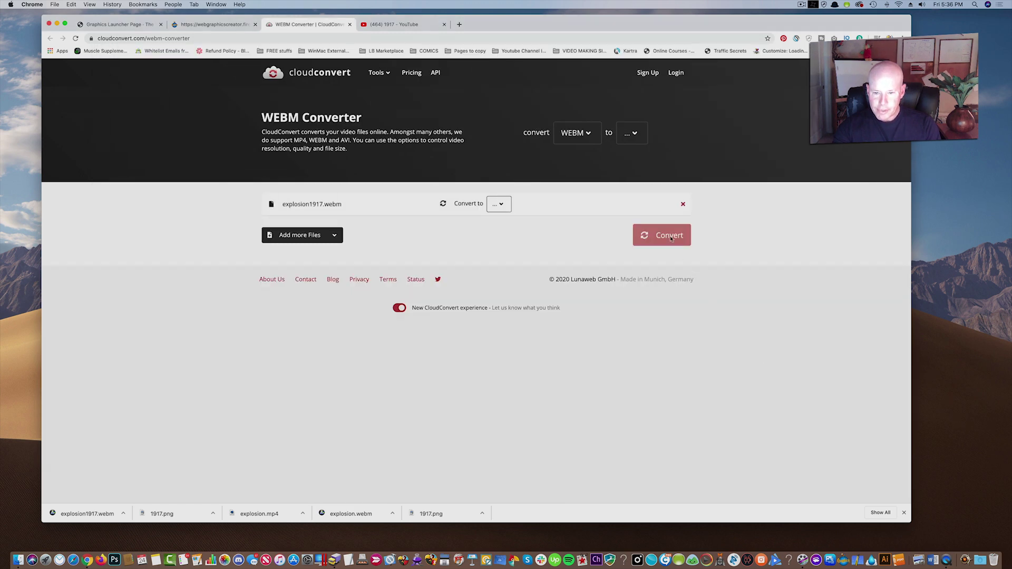
# Set the output format to MP4 and start the conversion.
pyautogui.click(501, 205)
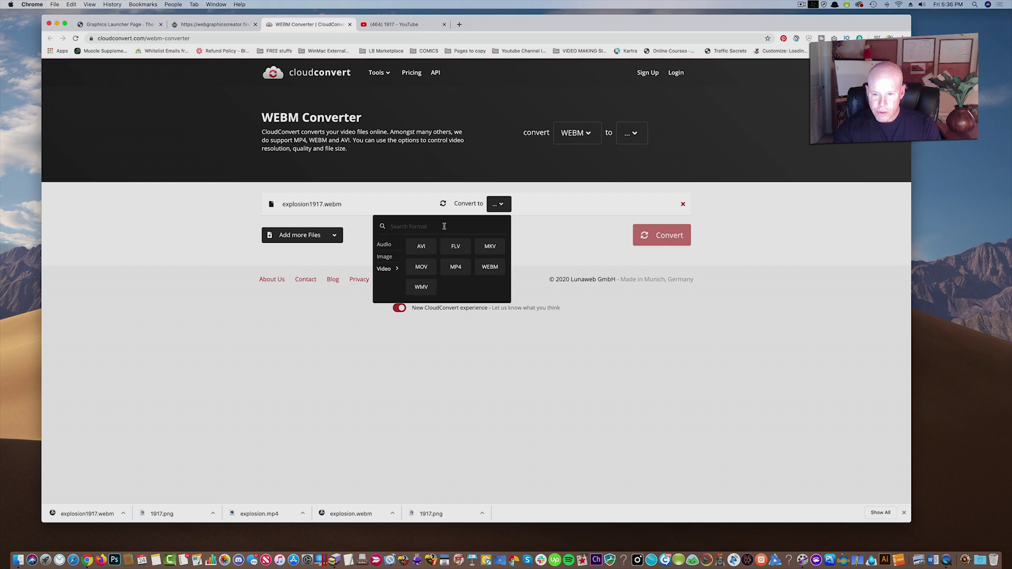
pyautogui.click(454, 267)
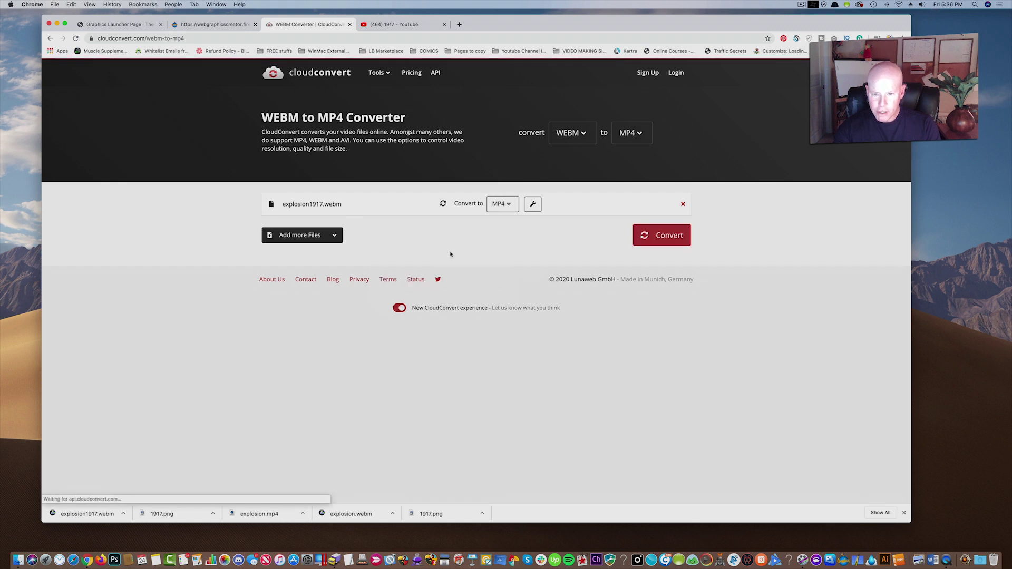
pyautogui.click(664, 238)
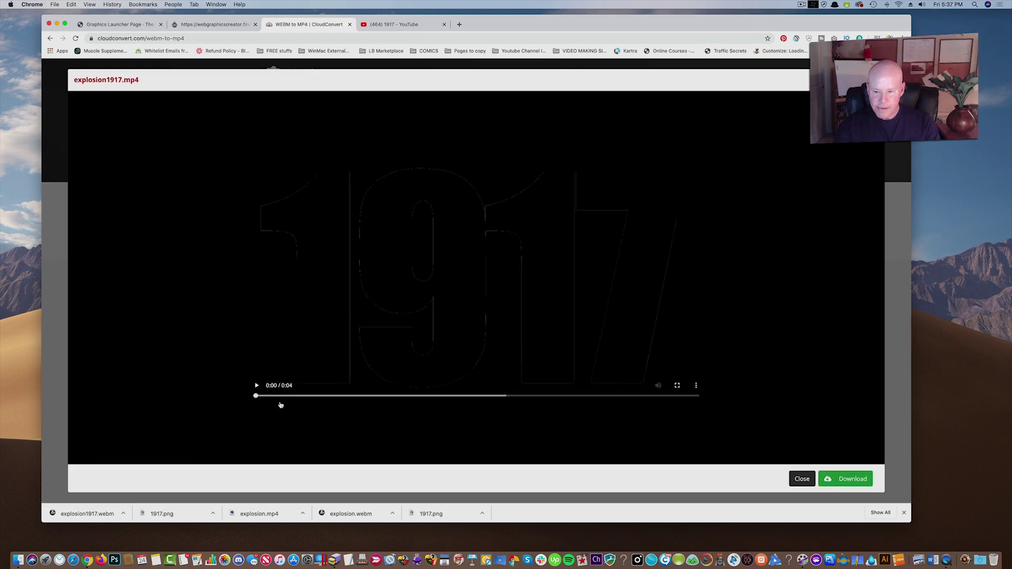
# Play the 4-second explosion1917.mp4 preview and download the MP4.
pyautogui.click(257, 387)
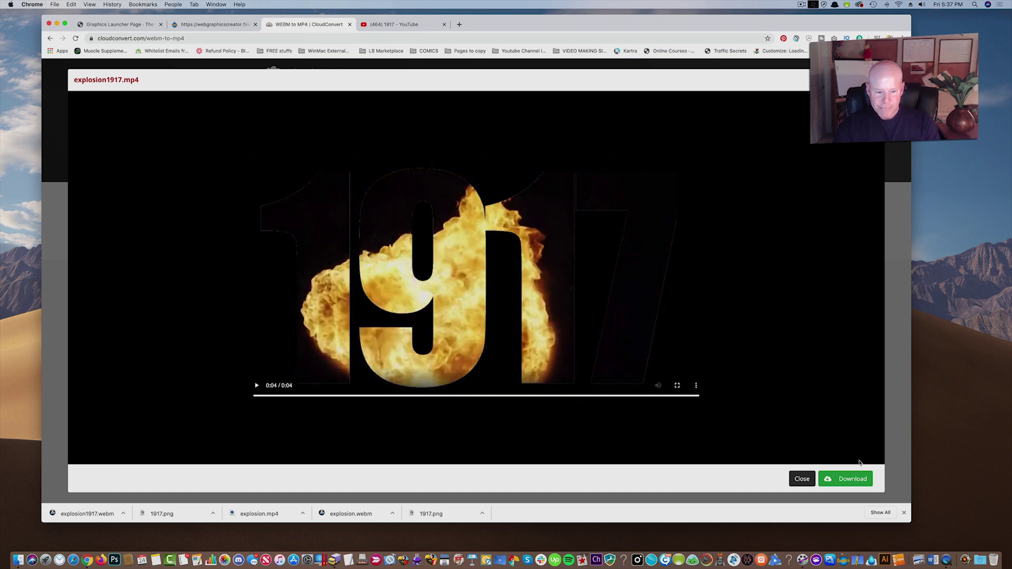
pyautogui.click(852, 479)
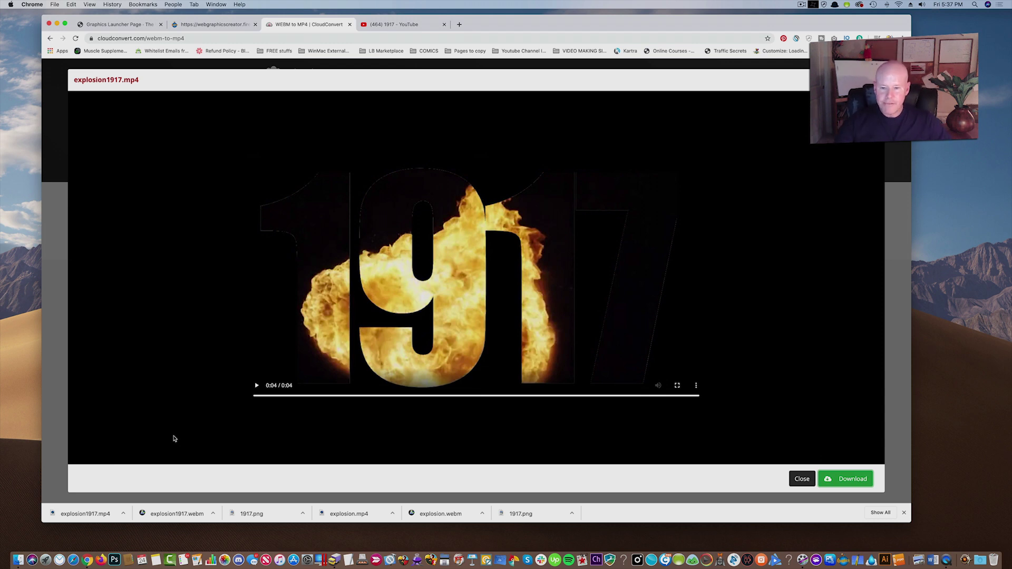
# Close the preview and the CloudConvert tab to return to the 1917 design.
pyautogui.click(47, 314)
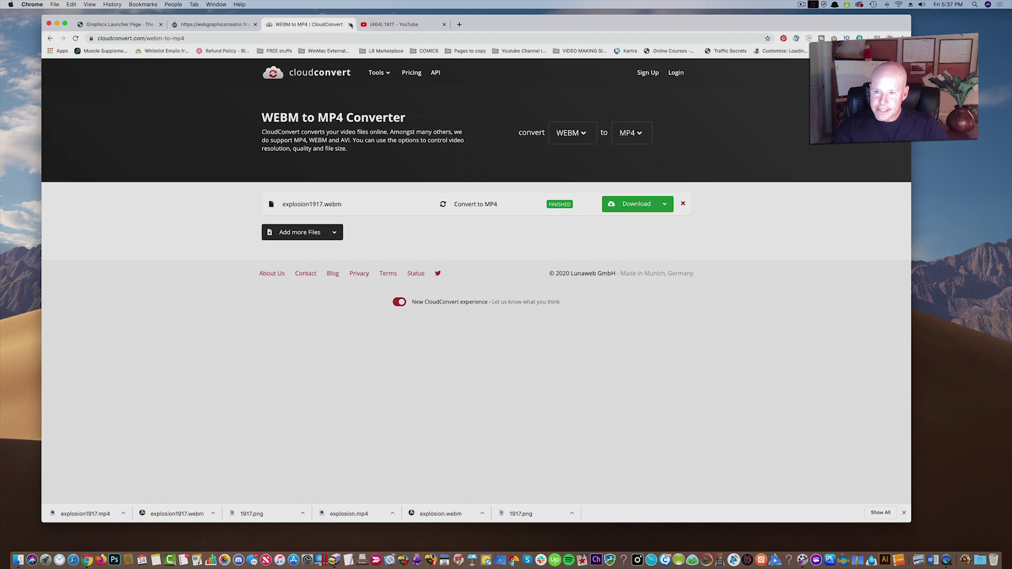
pyautogui.click(349, 25)
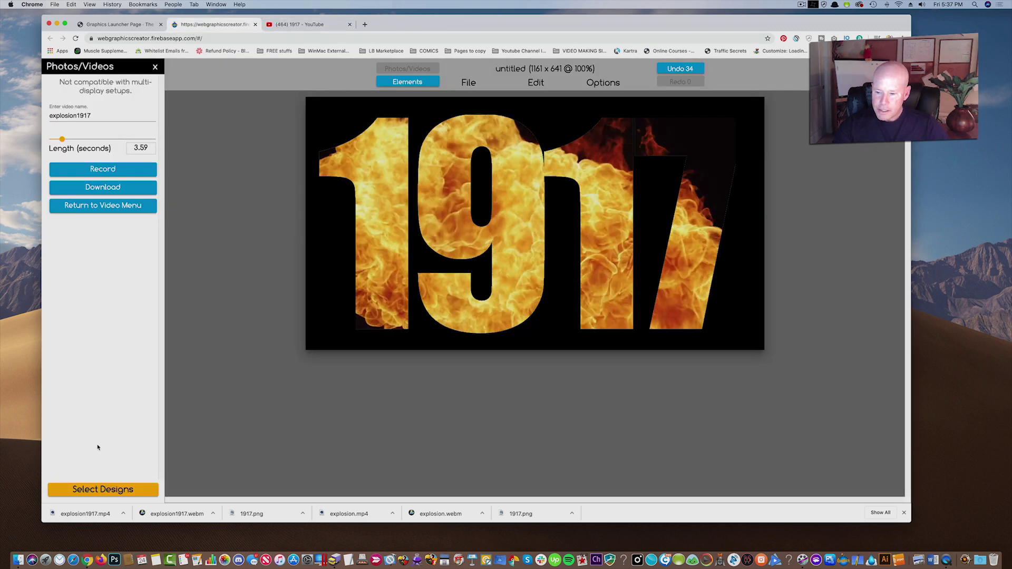